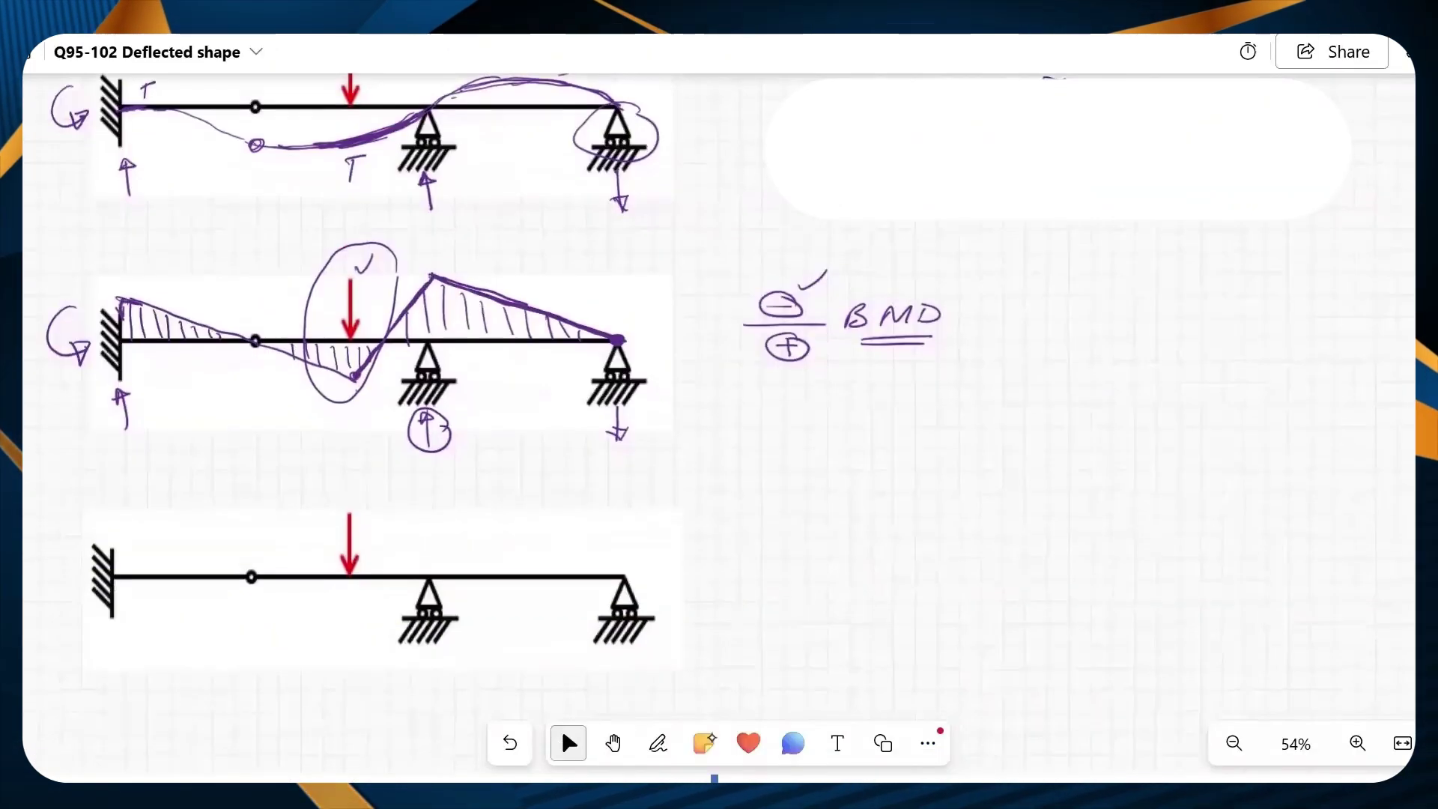
Sketch a plus-over-minus sign convention, reaction arrows at each support, and a curved arrow under the right support
left_click(657, 743)
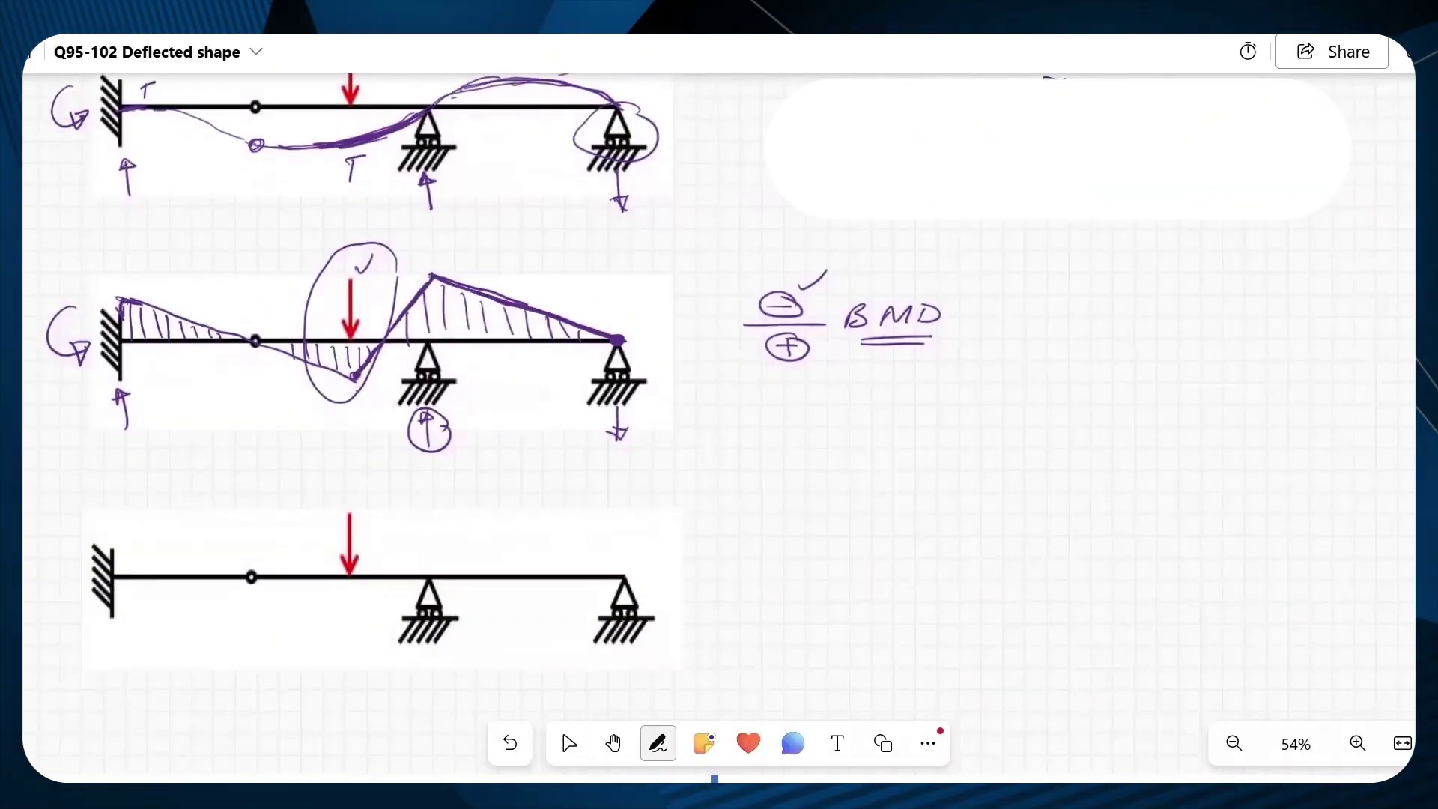
mouse_move(747, 583)
left_mouse_down()
mouse_move(806, 579)
mouse_move(784, 560)
mouse_move(773, 572)
mouse_move(767, 552)
mouse_move(775, 590)
left_mouse_up()
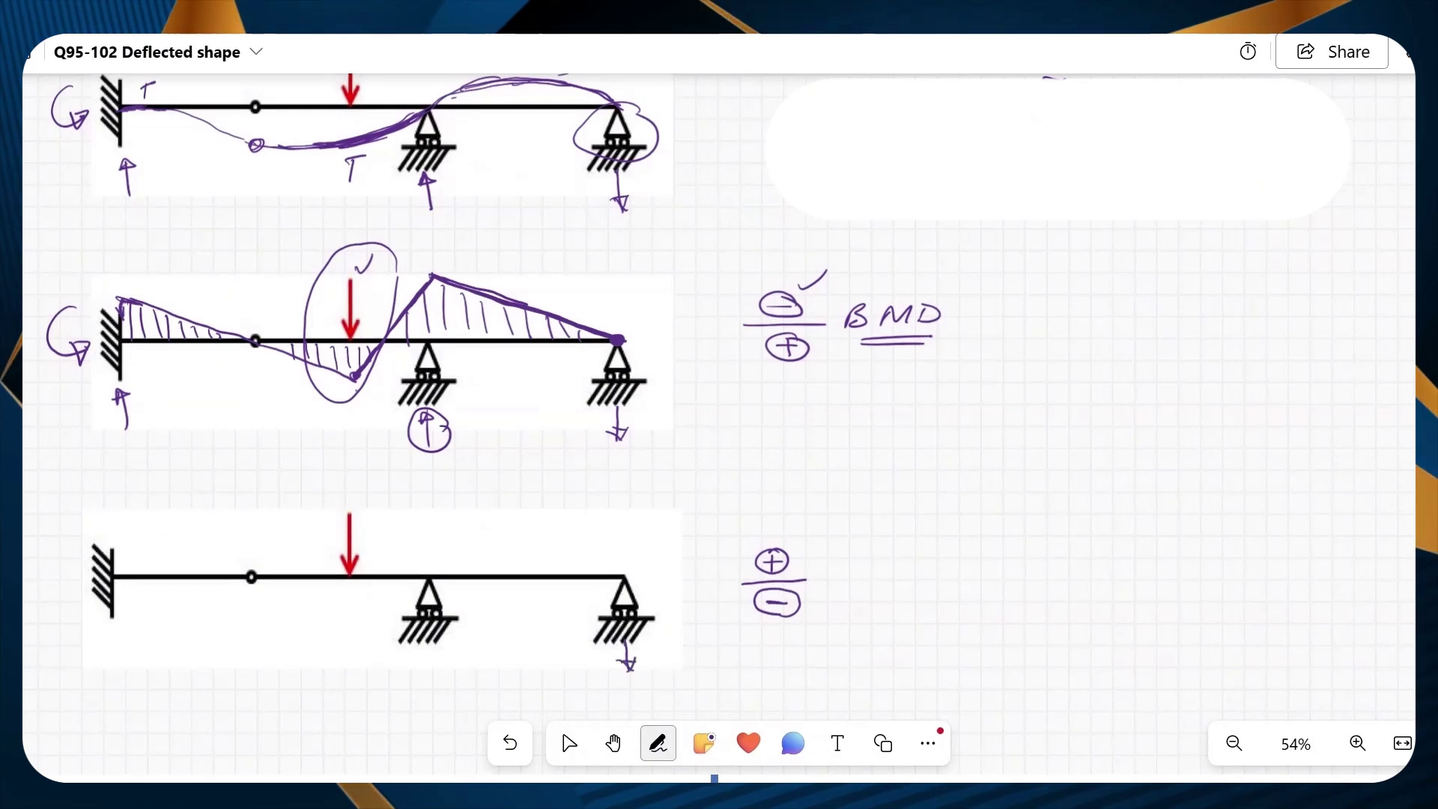
left_click_drag(437, 678, 429, 644)
left_click_drag(114, 670, 114, 626)
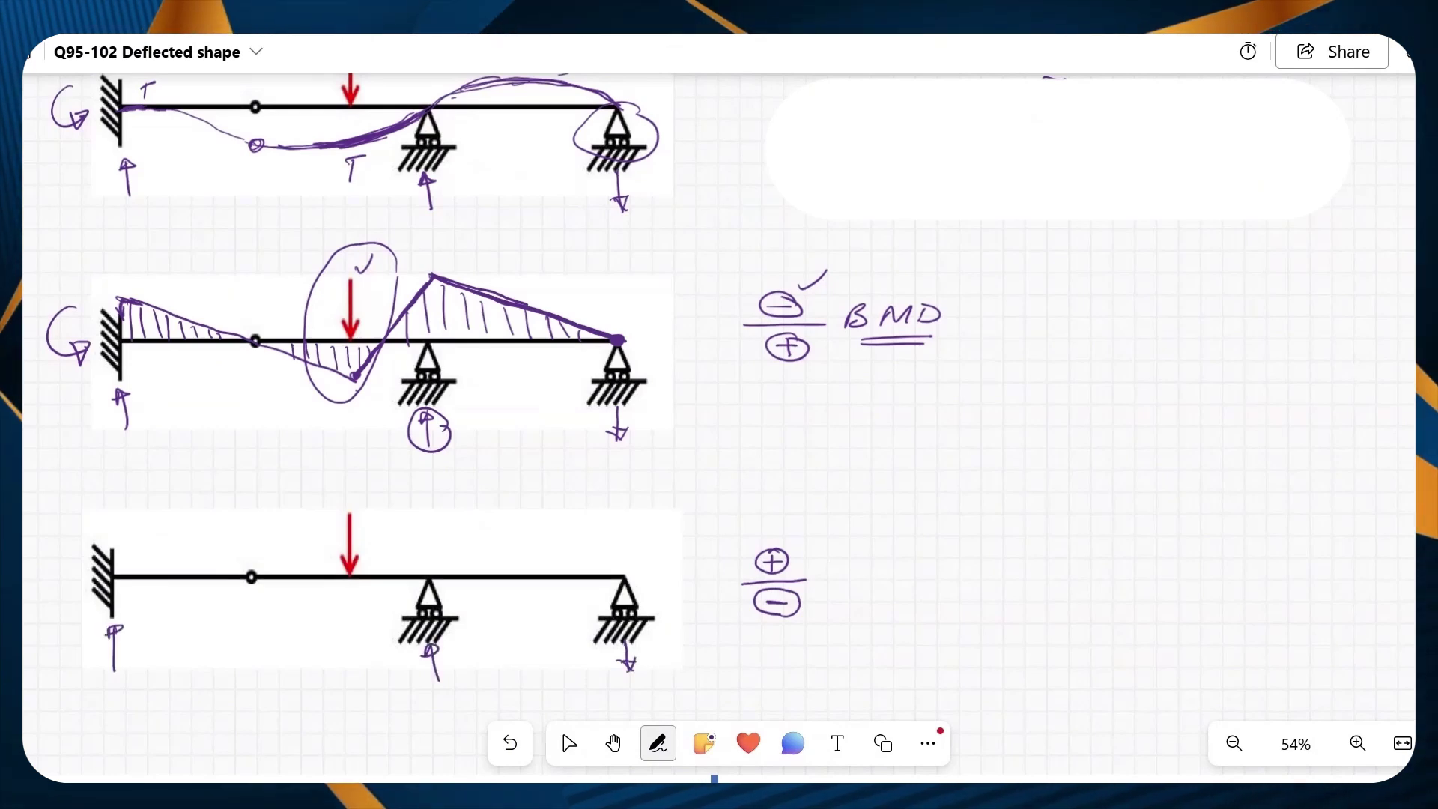
left_click_drag(657, 656, 667, 650)
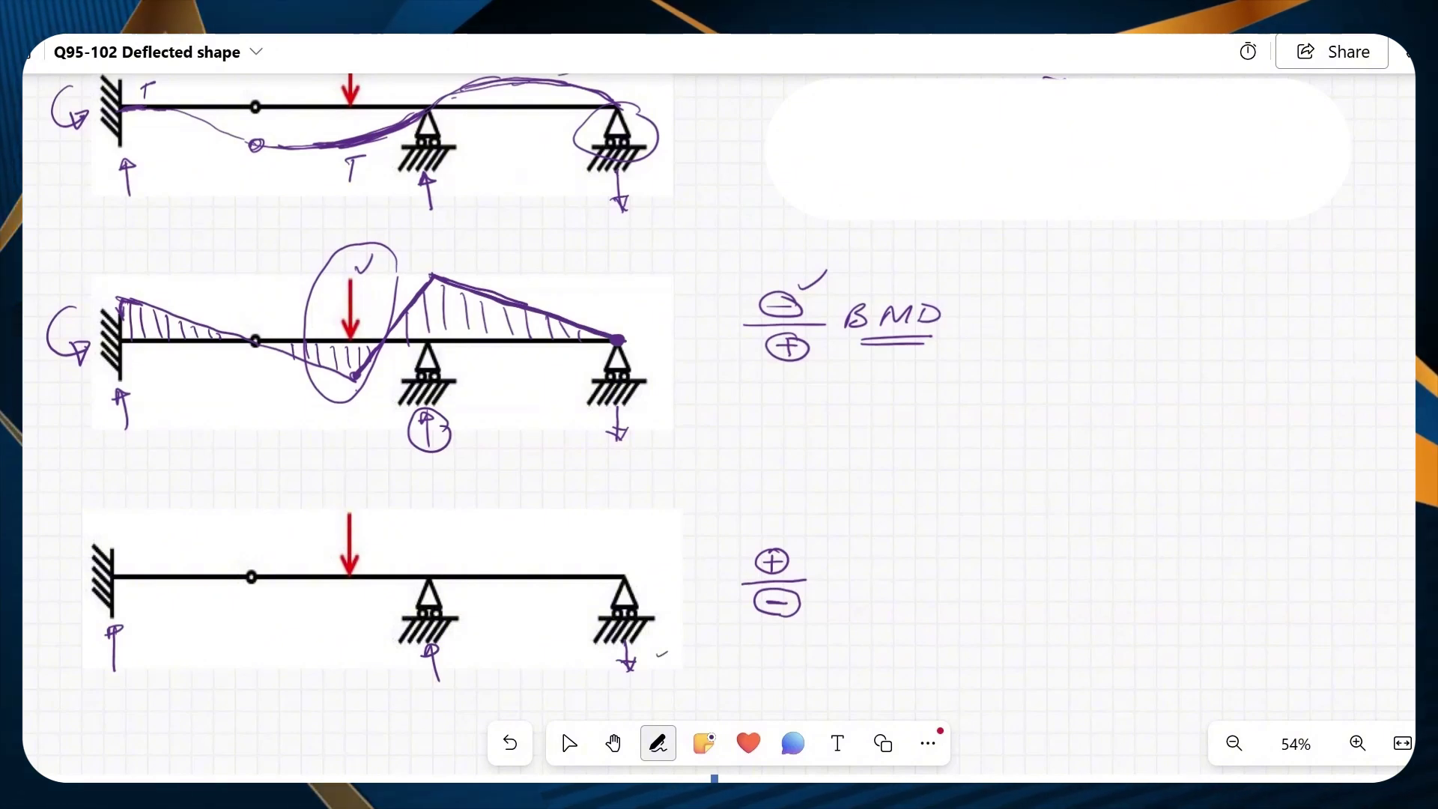
left_click_drag(624, 677, 596, 677)
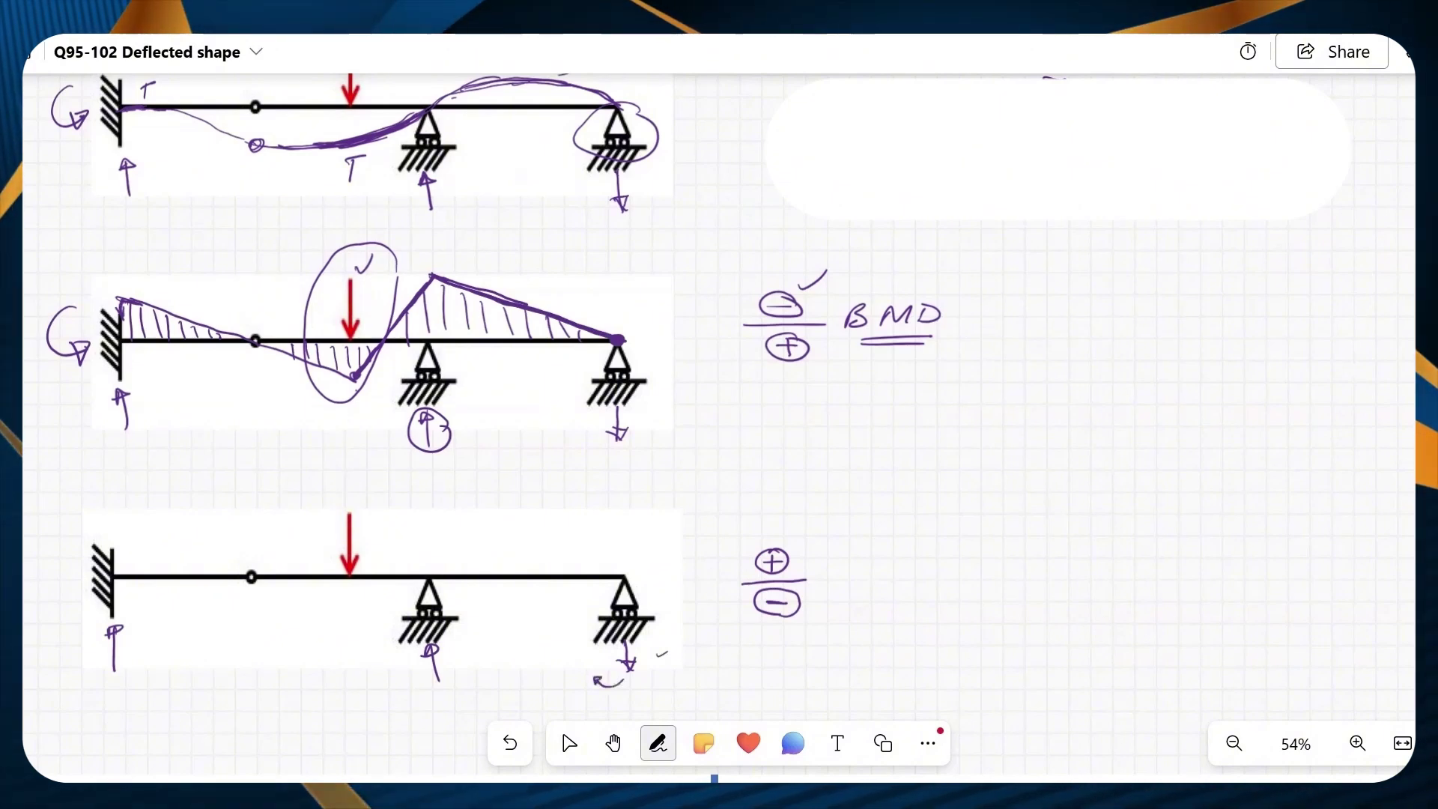
Toggle between the Select and Pen tools, ending with the pen active
left_click(567, 740)
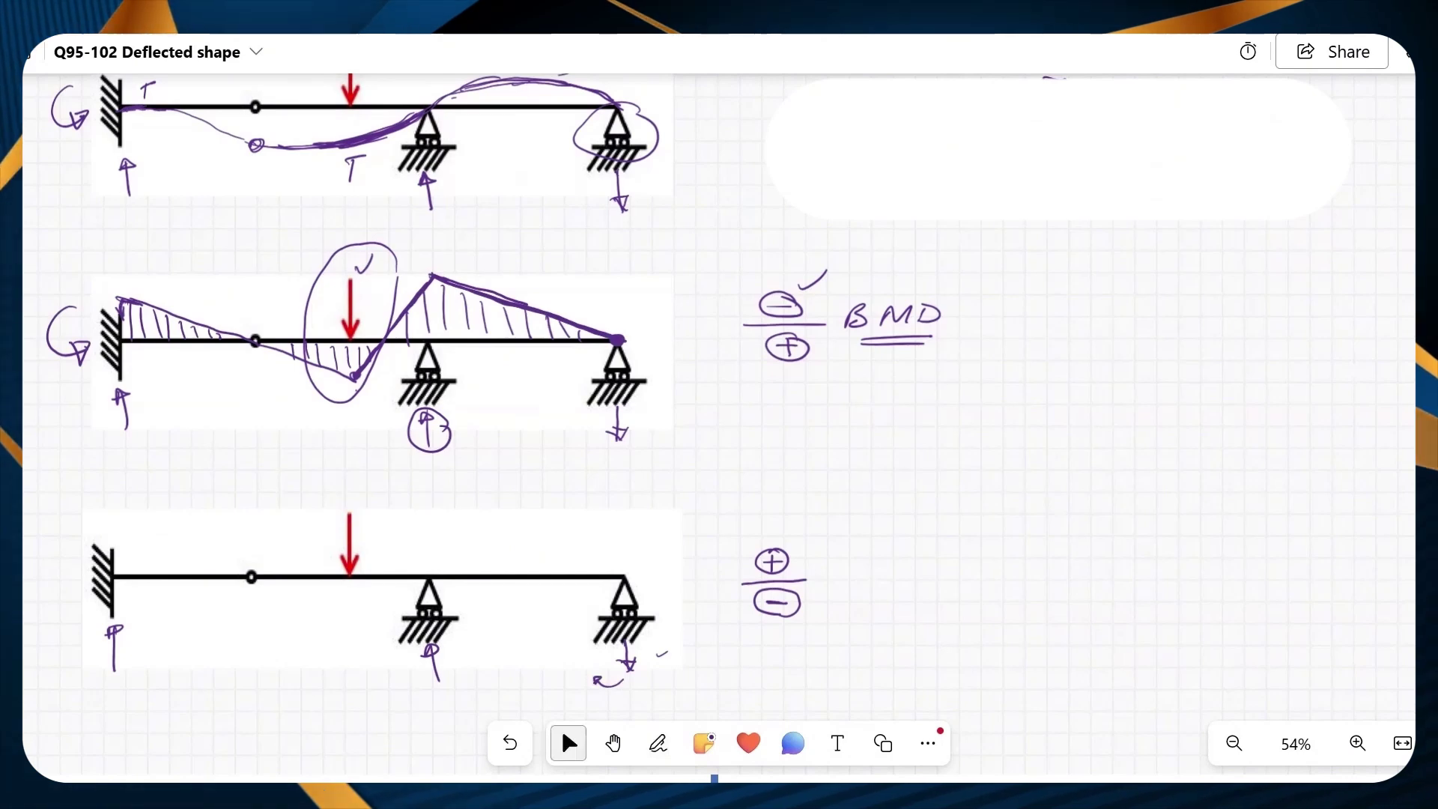
left_click(658, 743)
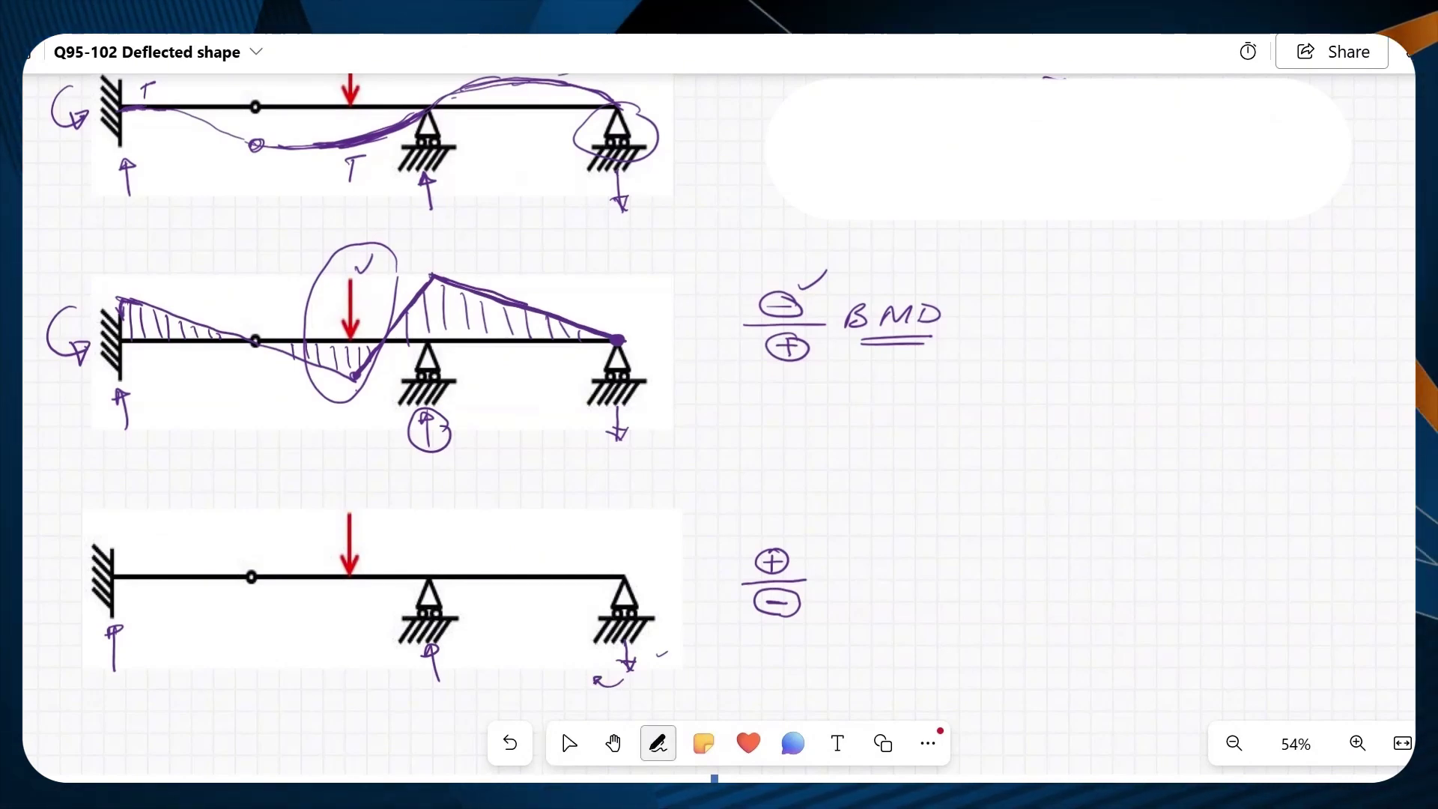
left_click(568, 743)
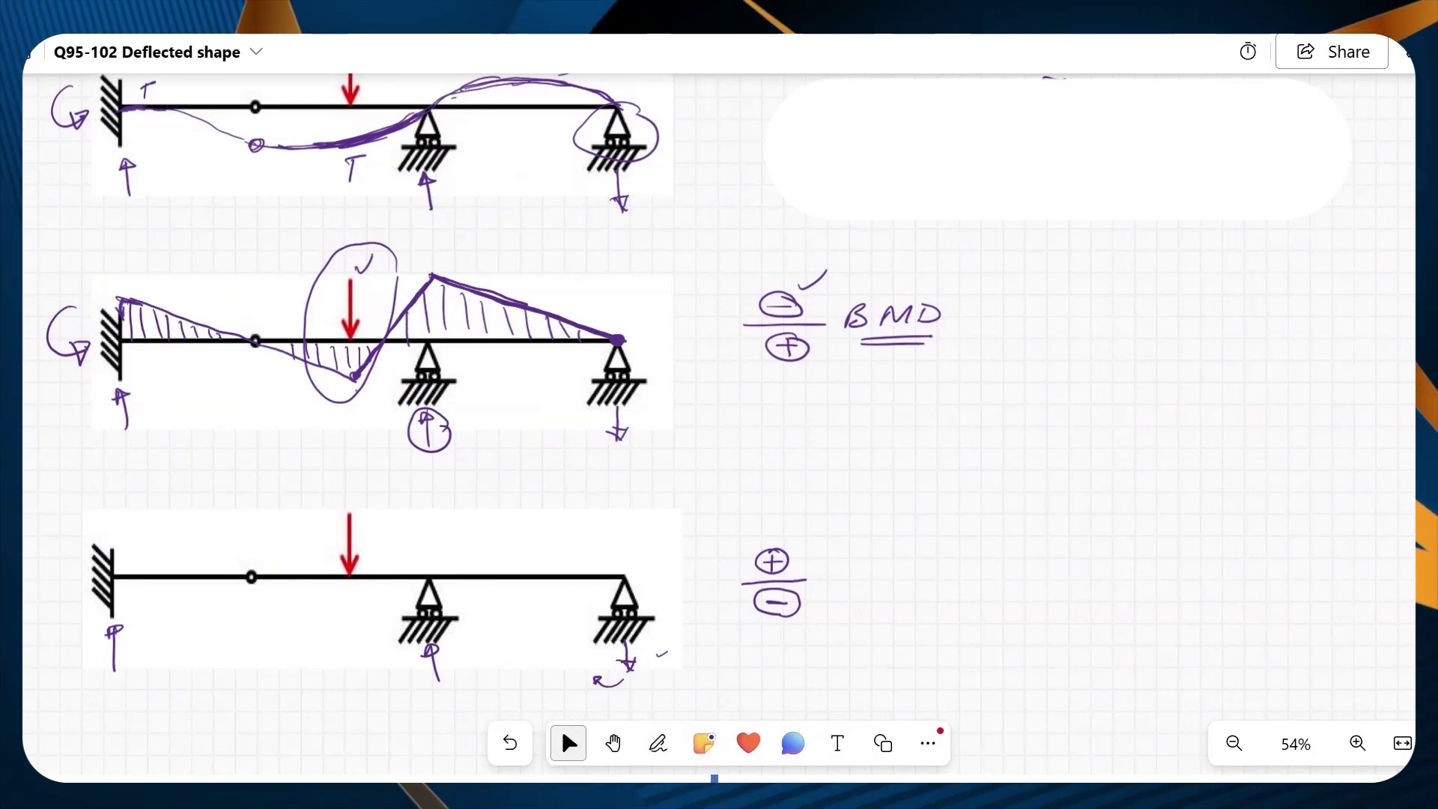
left_click(658, 743)
left_click(568, 743)
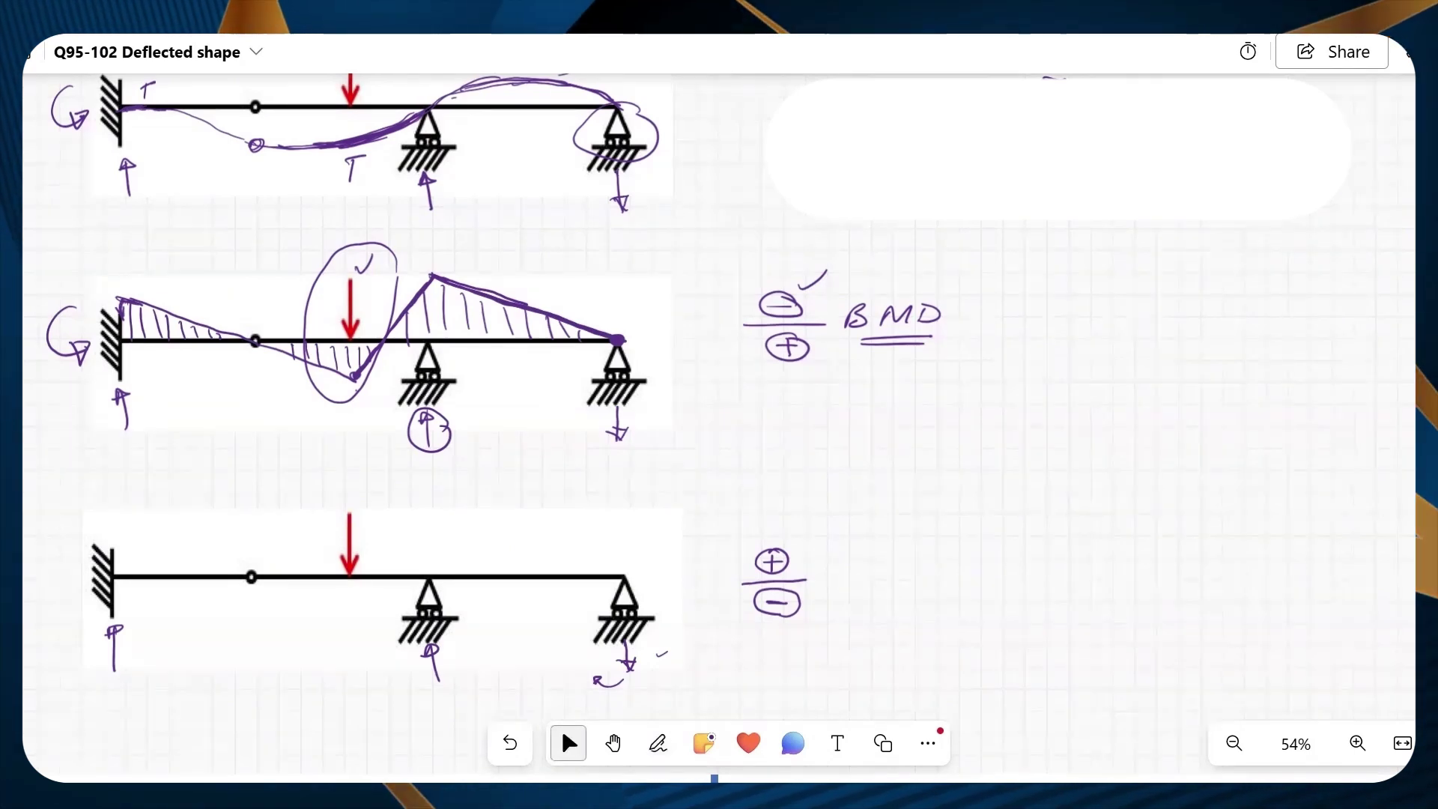
left_click(657, 743)
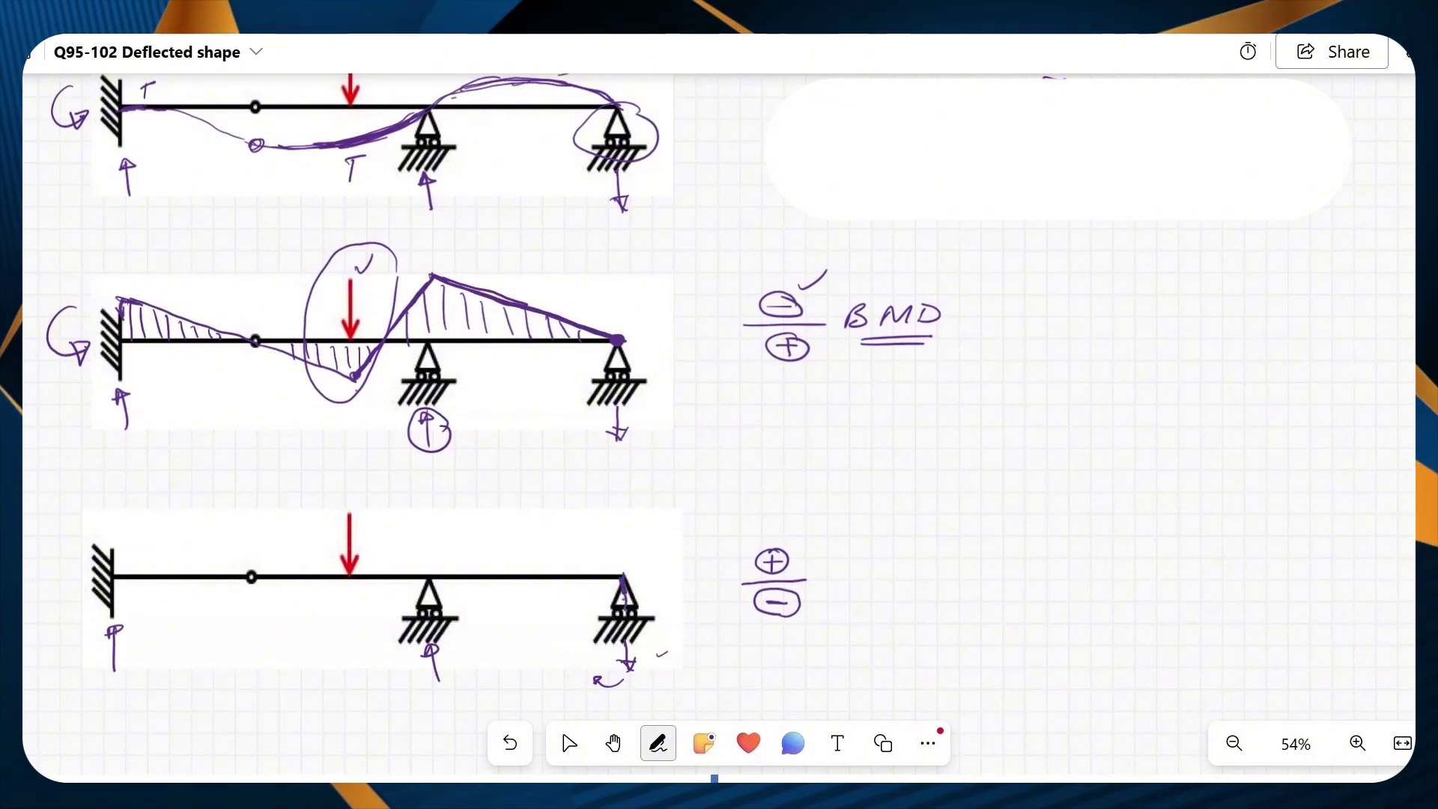
Draw and hatch the shear line between the middle and right supports, ticking the sign convention
left_click_drag(446, 607, 622, 599)
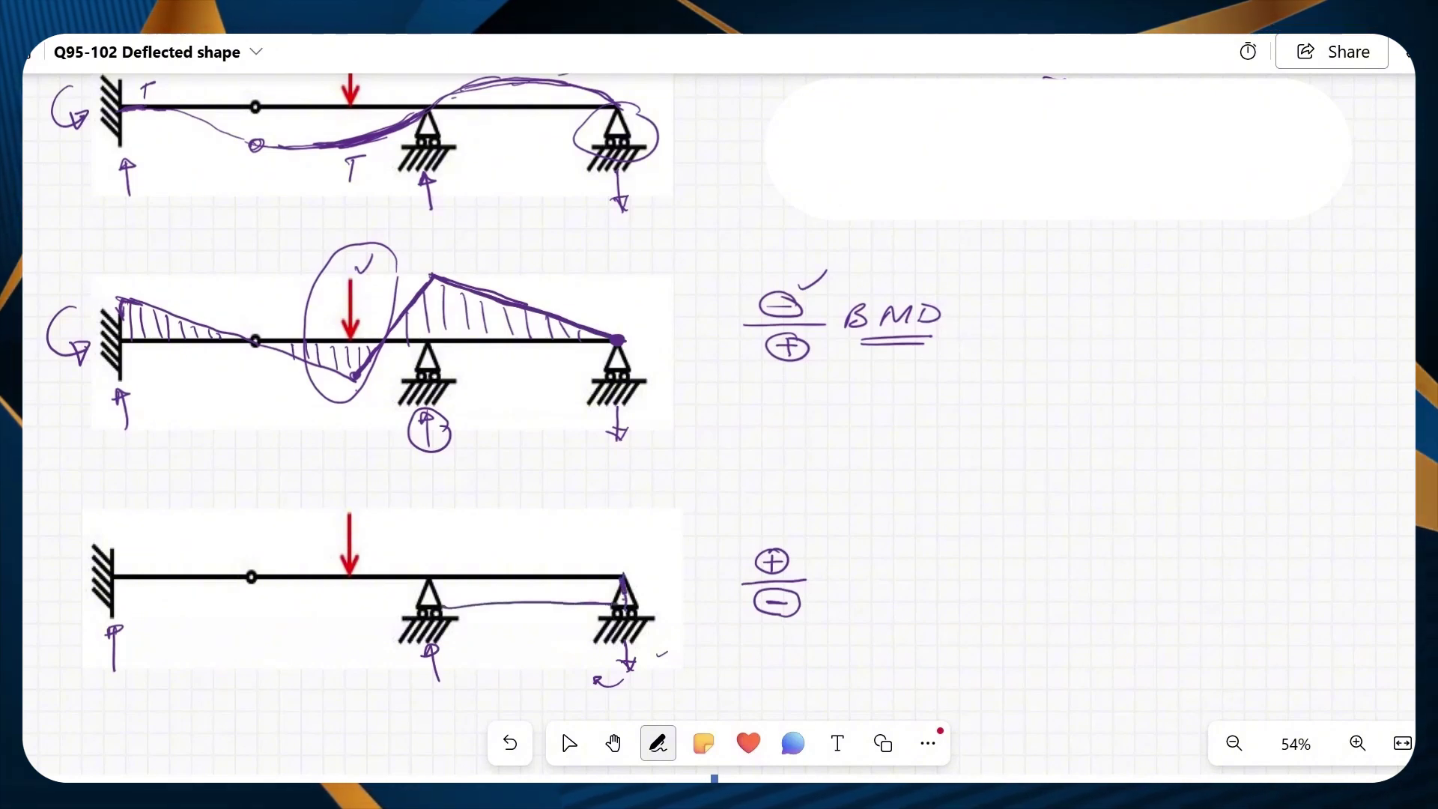
left_click_drag(812, 602, 847, 590)
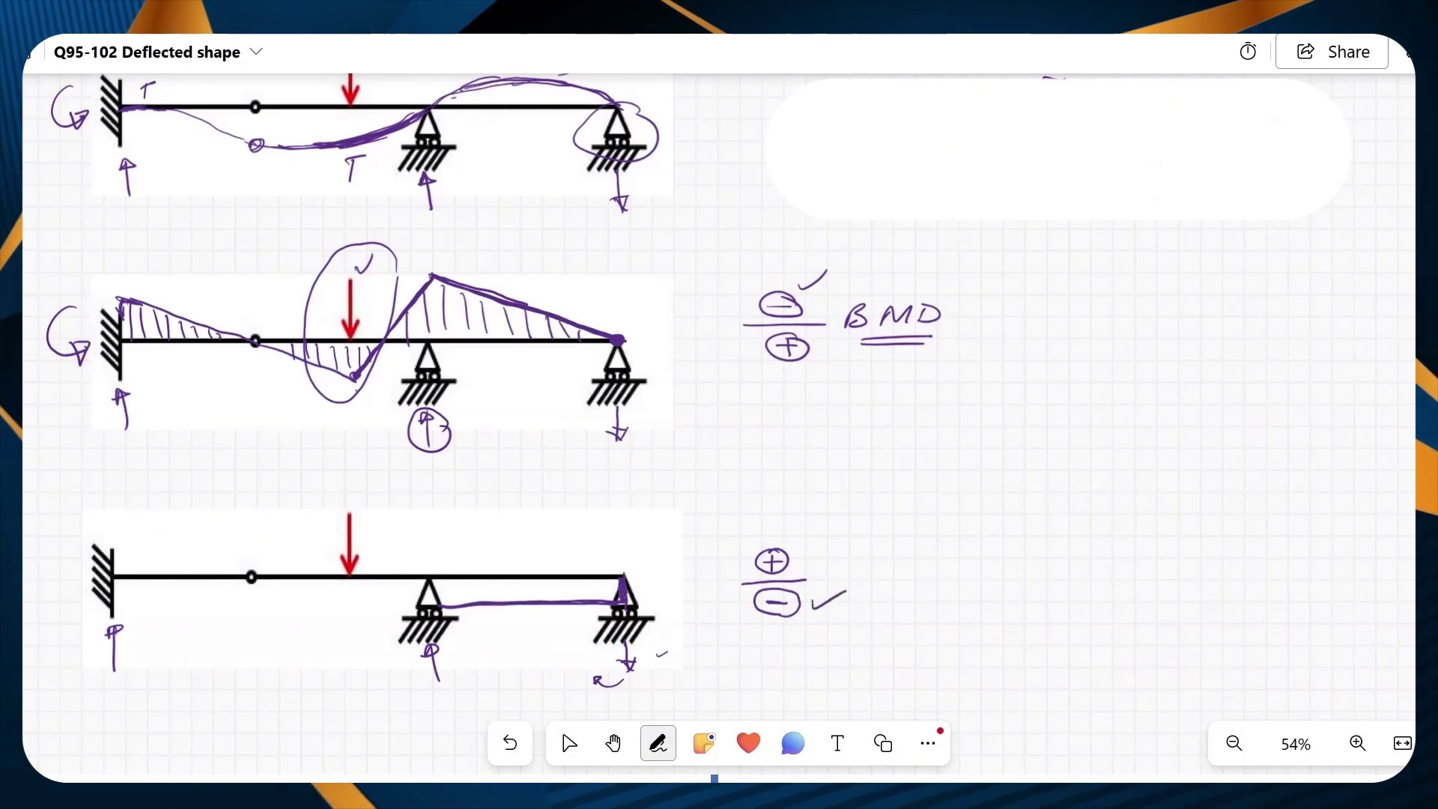
left_click_drag(453, 581, 455, 599)
mouse_move(468, 581)
left_mouse_down()
mouse_move(472, 599)
mouse_move(498, 599)
left_mouse_up()
left_click_drag(513, 581, 517, 599)
left_click_drag(532, 581, 538, 599)
left_click_drag(552, 581, 577, 599)
left_click_drag(591, 581, 608, 599)
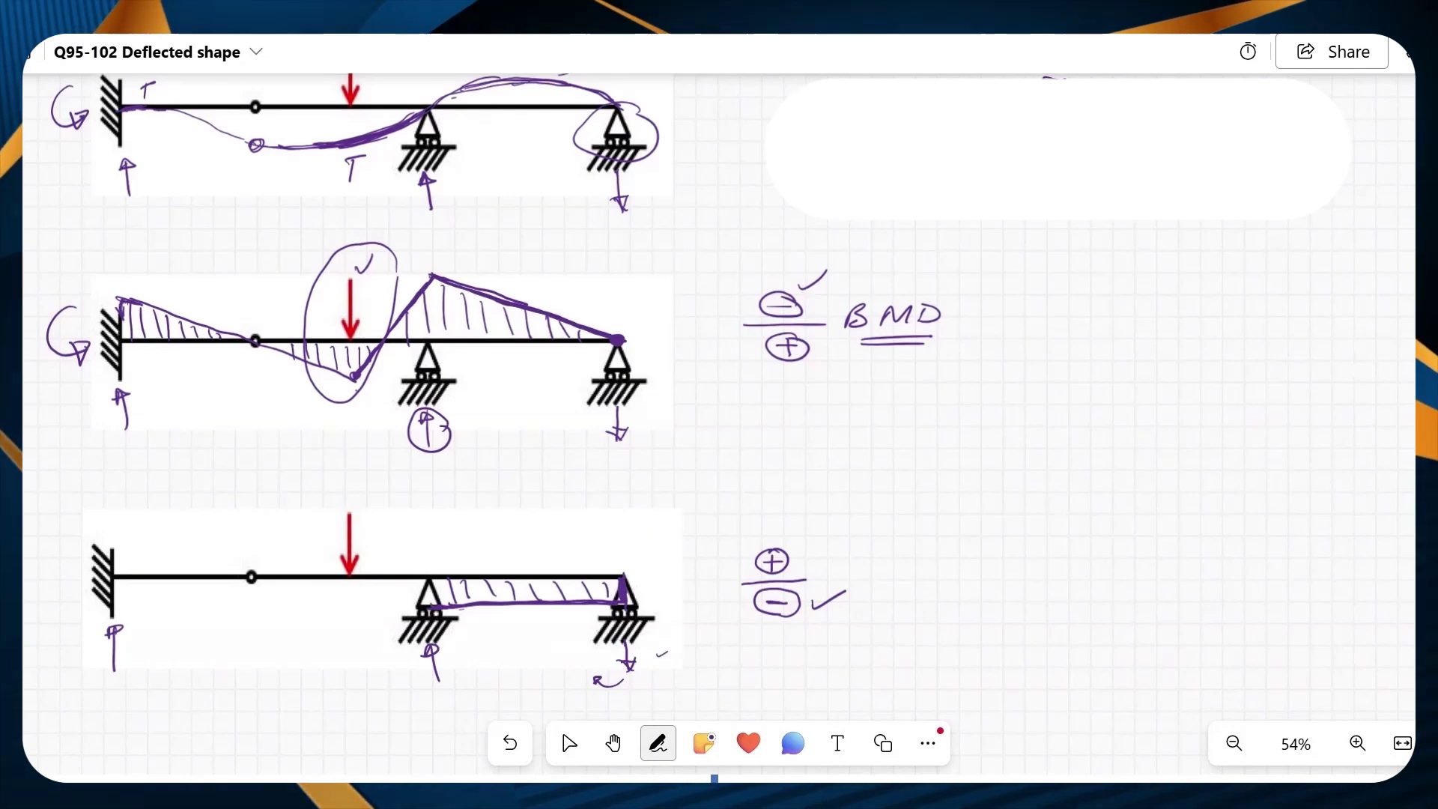
Draw the hatched shear block between the load and middle support, with jumps at both
left_click_drag(429, 648, 444, 689)
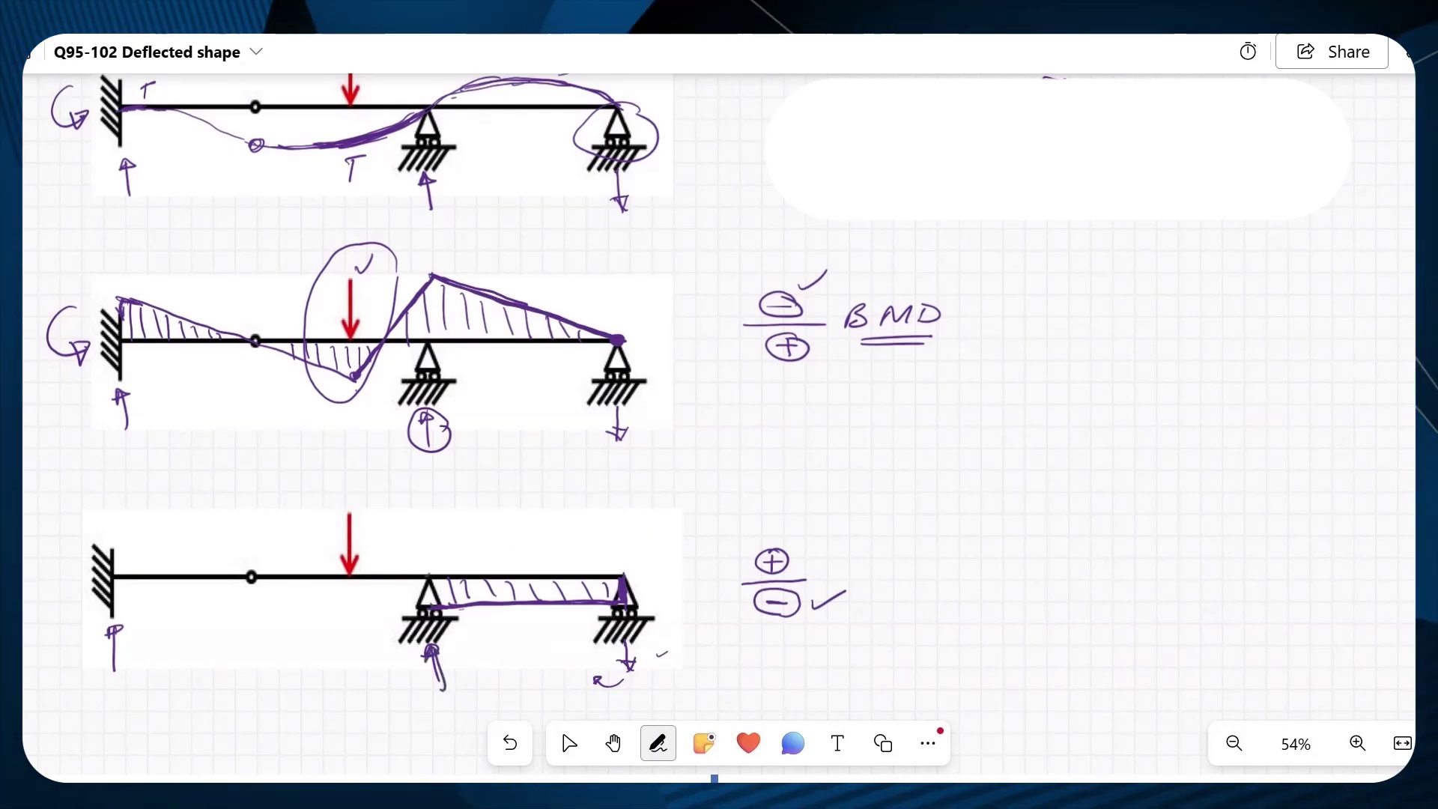
mouse_move(430, 607)
left_mouse_down()
mouse_move(428, 523)
mouse_move(428, 582)
left_mouse_up()
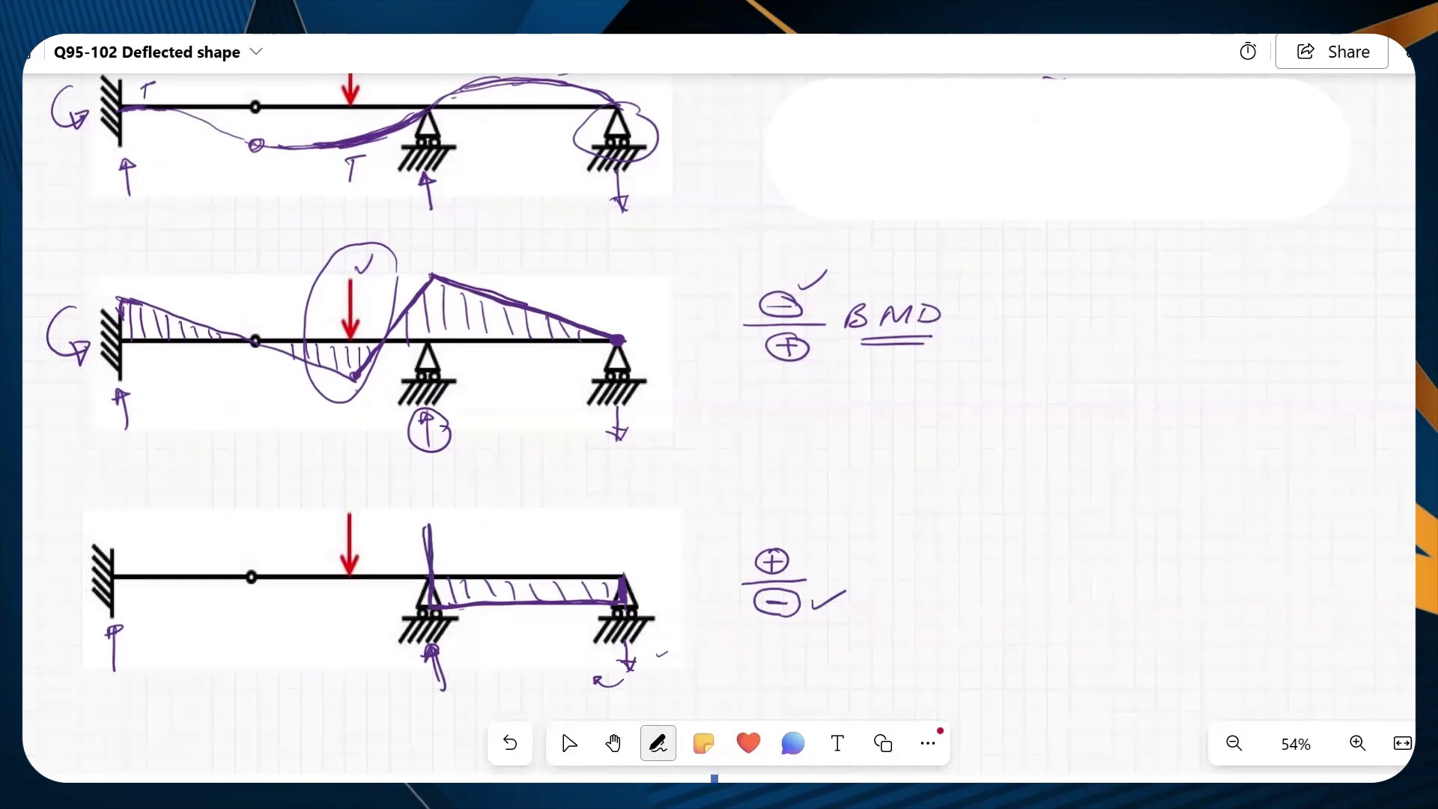
left_click_drag(425, 526, 348, 525)
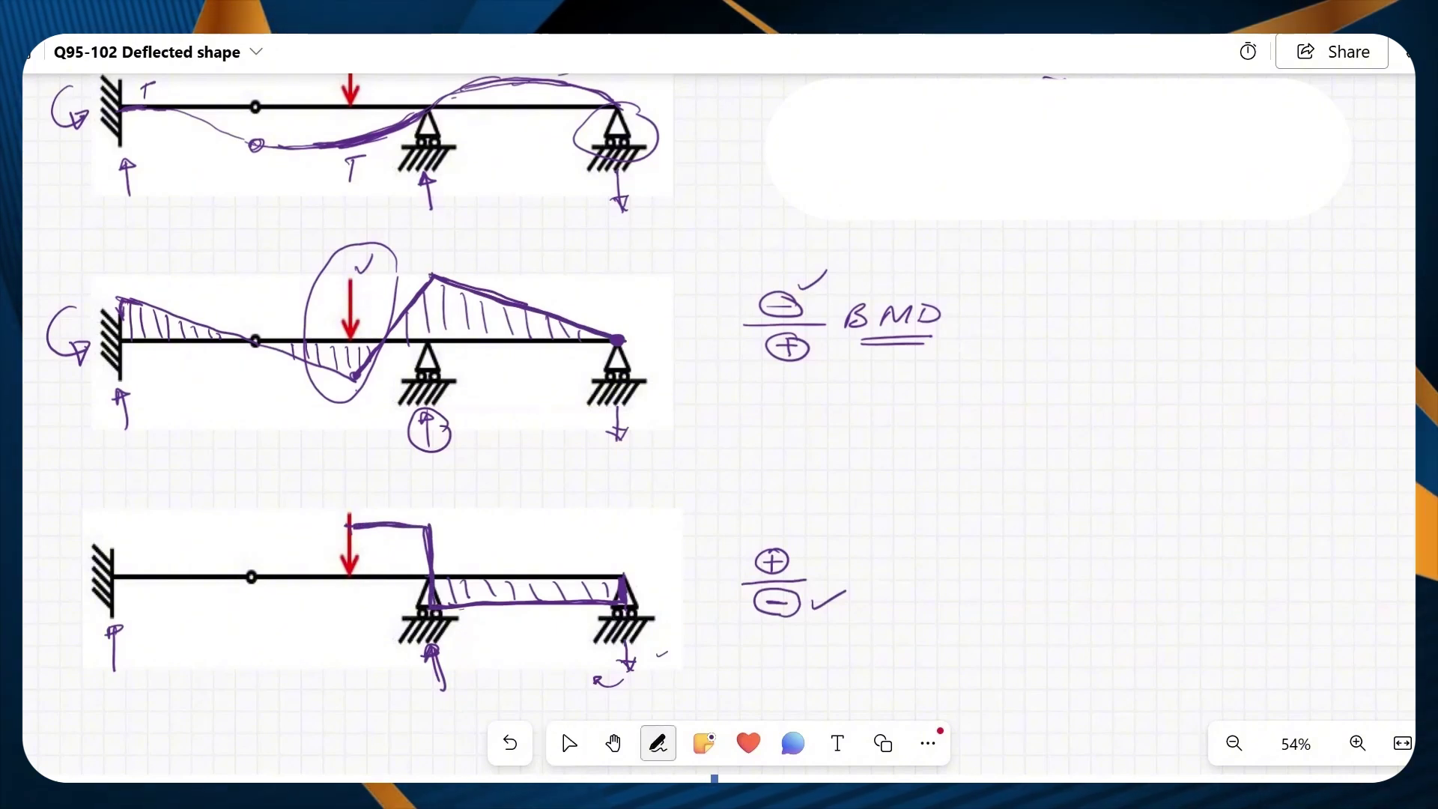
left_click_drag(349, 526, 350, 607)
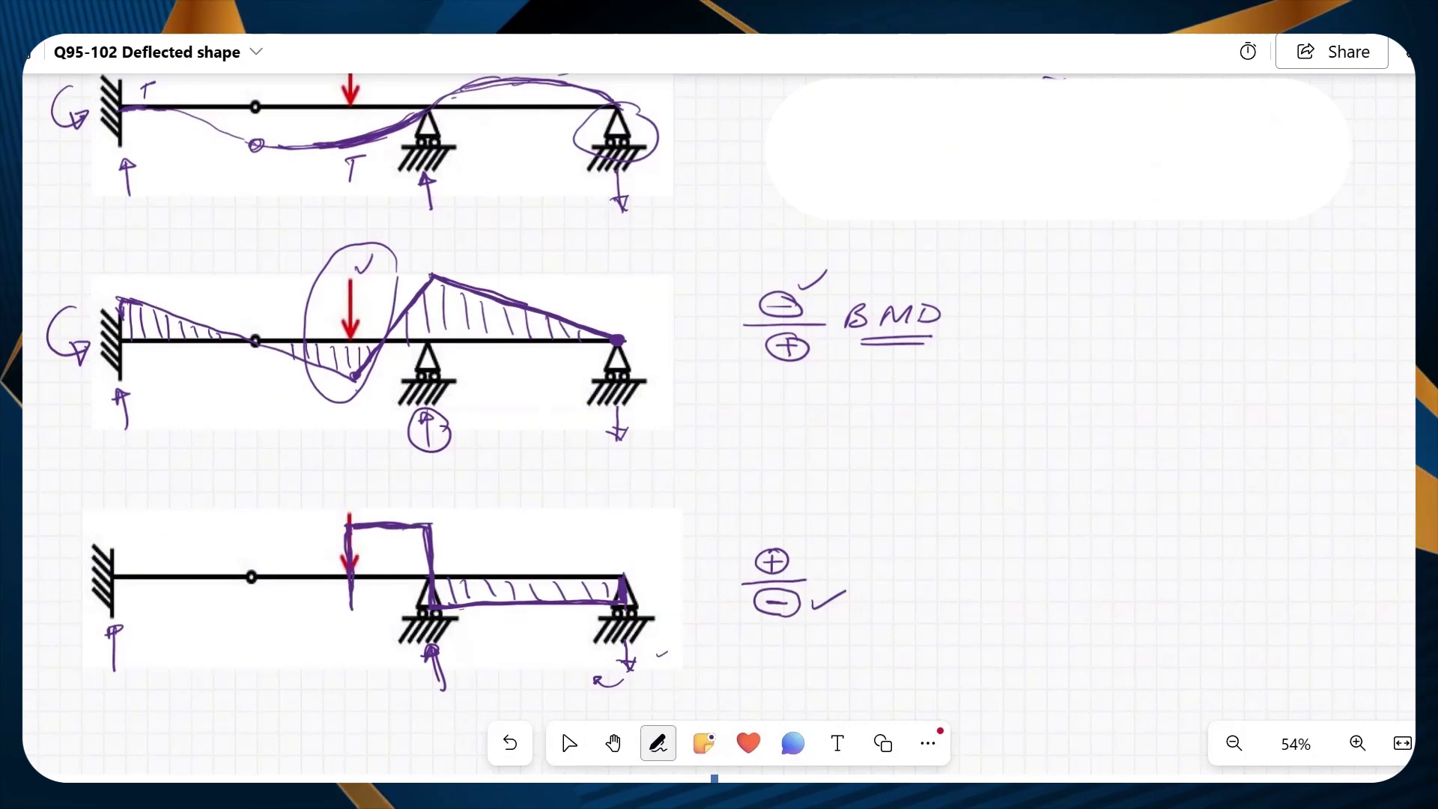
mouse_move(365, 533)
left_mouse_down()
mouse_move(365, 573)
mouse_move(379, 572)
left_mouse_up()
mouse_move(391, 532)
left_mouse_down()
mouse_move(391, 571)
mouse_move(405, 570)
left_mouse_up()
left_click_drag(417, 531, 418, 568)
left_click_drag(639, 575, 662, 573)
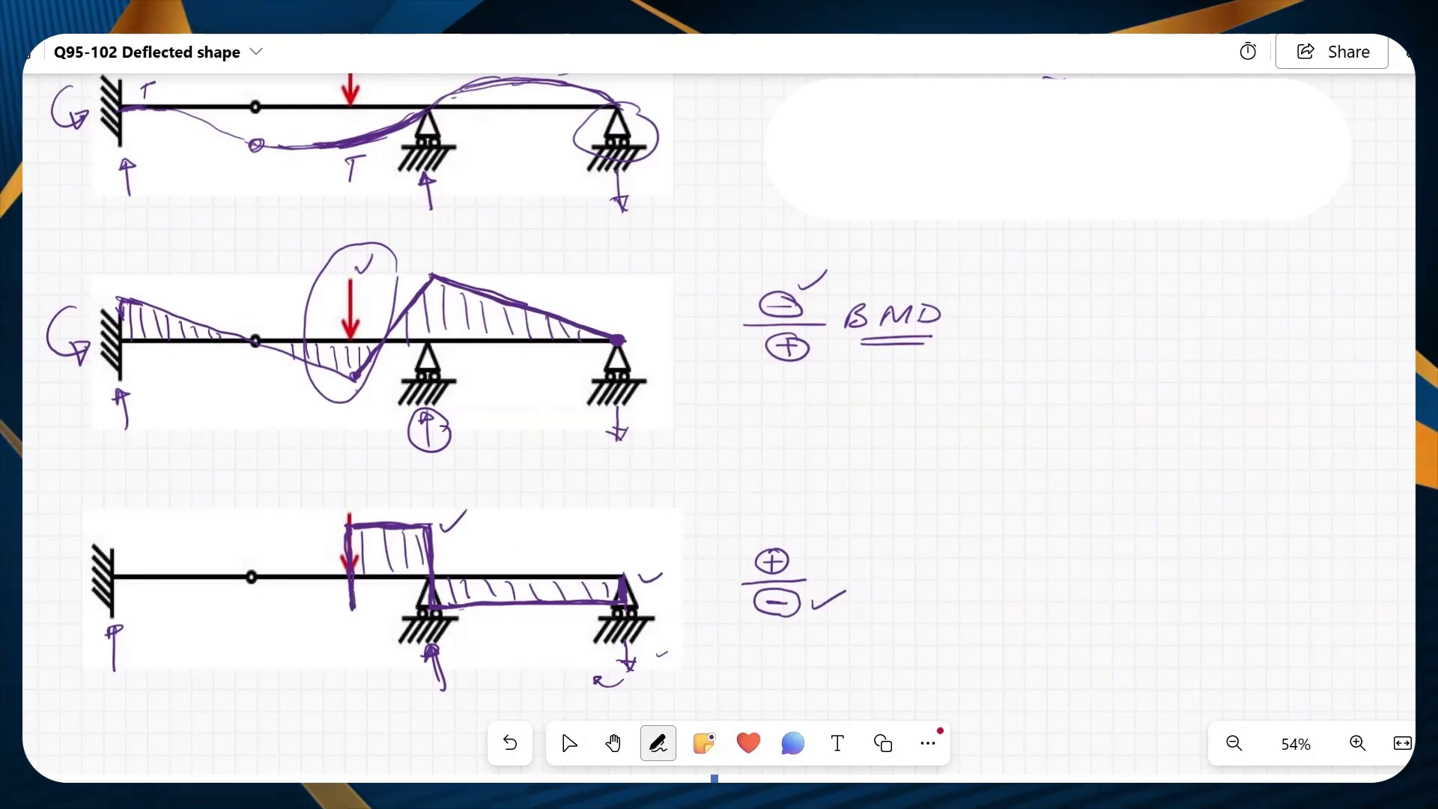
Draw and hatch the negative shear region along the left span to the fixed end
left_click_drag(351, 611, 122, 614)
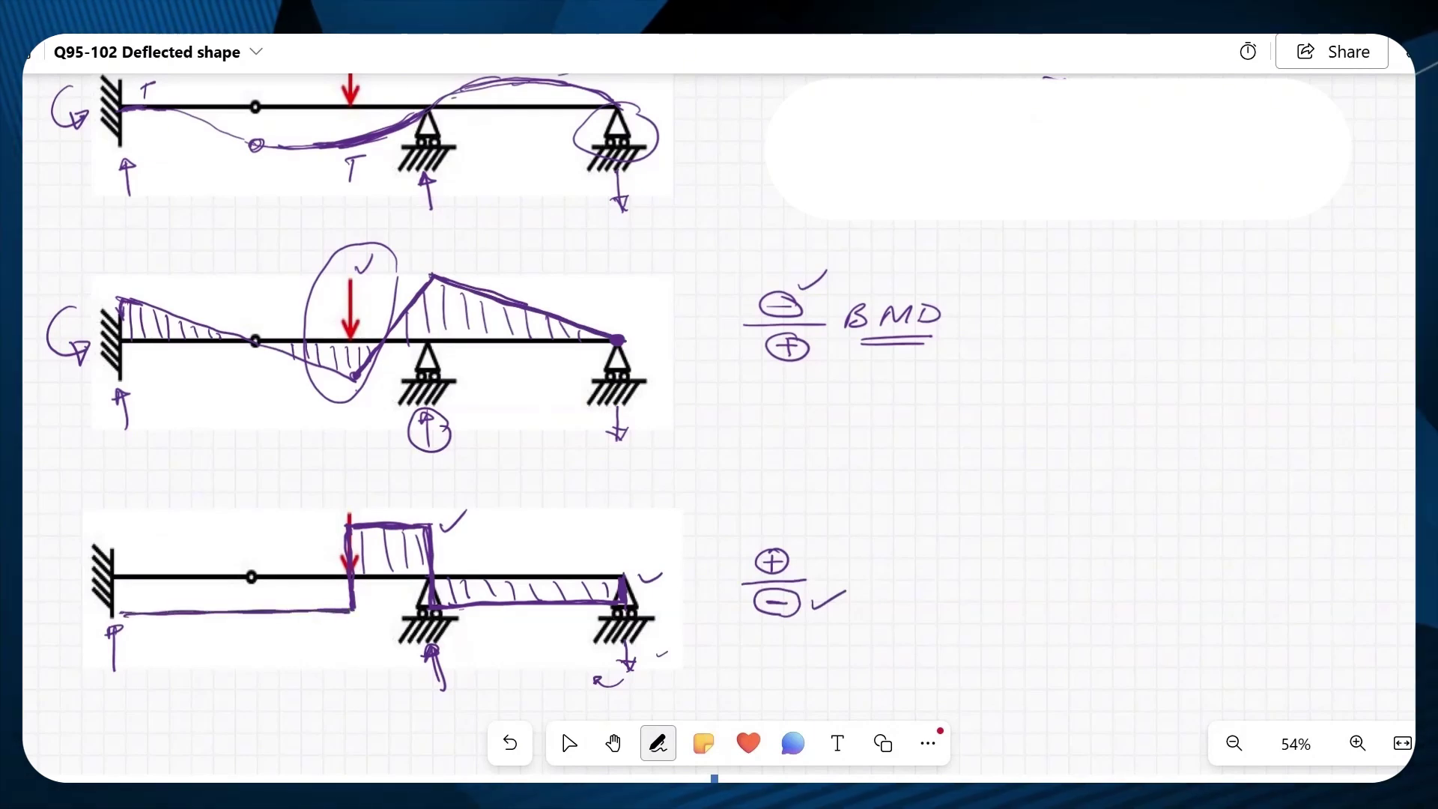
mouse_move(117, 579)
left_mouse_down()
mouse_move(120, 614)
mouse_move(159, 608)
left_mouse_up()
mouse_move(176, 585)
left_mouse_down()
mouse_move(178, 607)
mouse_move(195, 609)
left_mouse_up()
left_click_drag(216, 582, 219, 610)
mouse_move(239, 583)
left_mouse_down()
mouse_move(239, 610)
mouse_move(273, 609)
left_mouse_up()
mouse_move(289, 584)
left_mouse_down()
mouse_move(291, 609)
mouse_move(316, 609)
left_mouse_up()
left_click_drag(329, 583, 341, 609)
Write the label SFD beside the sign note and underline it
mouse_move(873, 553)
left_mouse_down()
mouse_move(898, 549)
mouse_move(869, 579)
mouse_move(920, 553)
mouse_move(916, 563)
left_mouse_up()
left_click_drag(938, 553, 935, 578)
left_click_drag(891, 600, 941, 597)
left_click(568, 741)
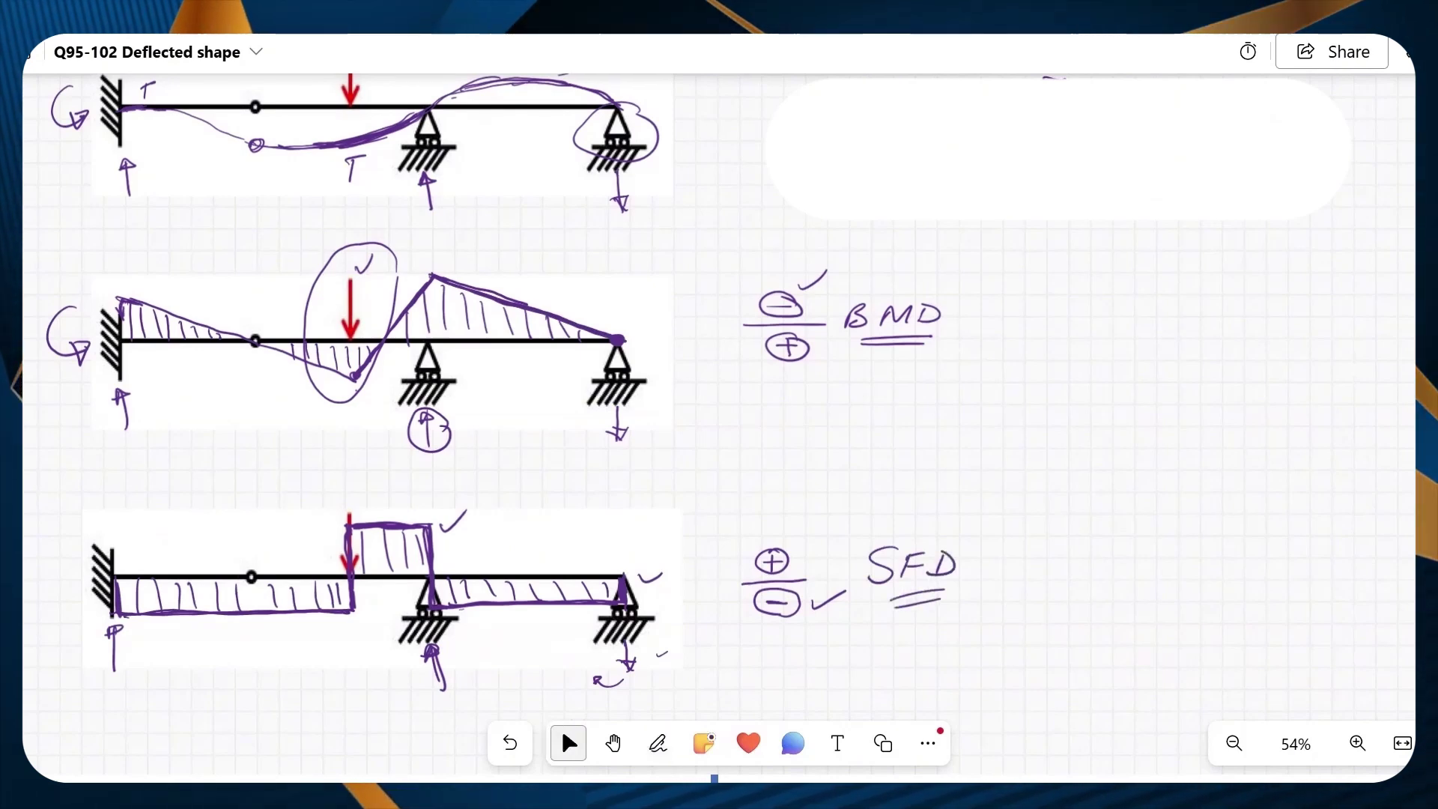
Tick the BMD's right support and right span, and the SFD's right support
left_click(659, 743)
left_click_drag(635, 421, 672, 406)
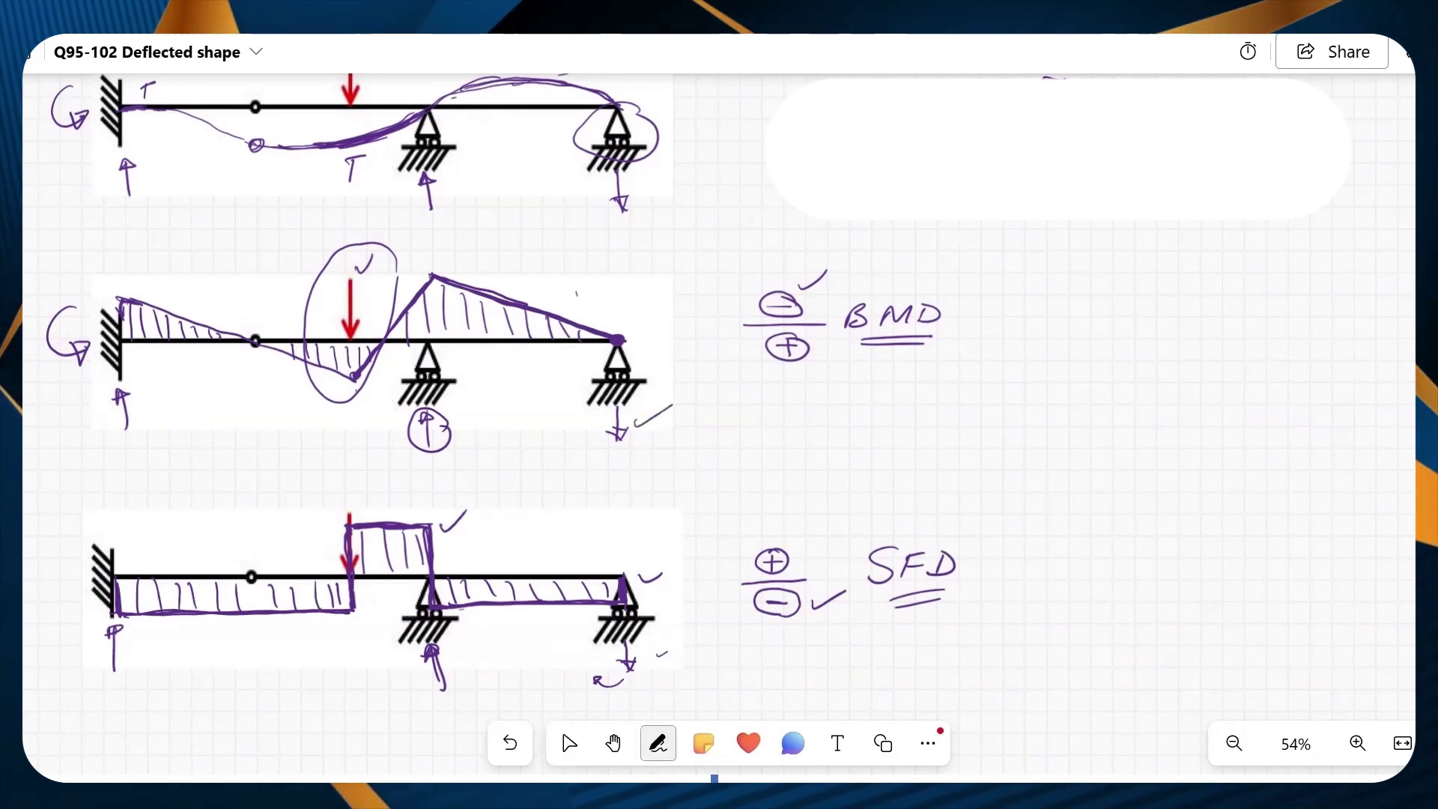
left_click_drag(576, 296, 608, 283)
left_click_drag(664, 607, 681, 595)
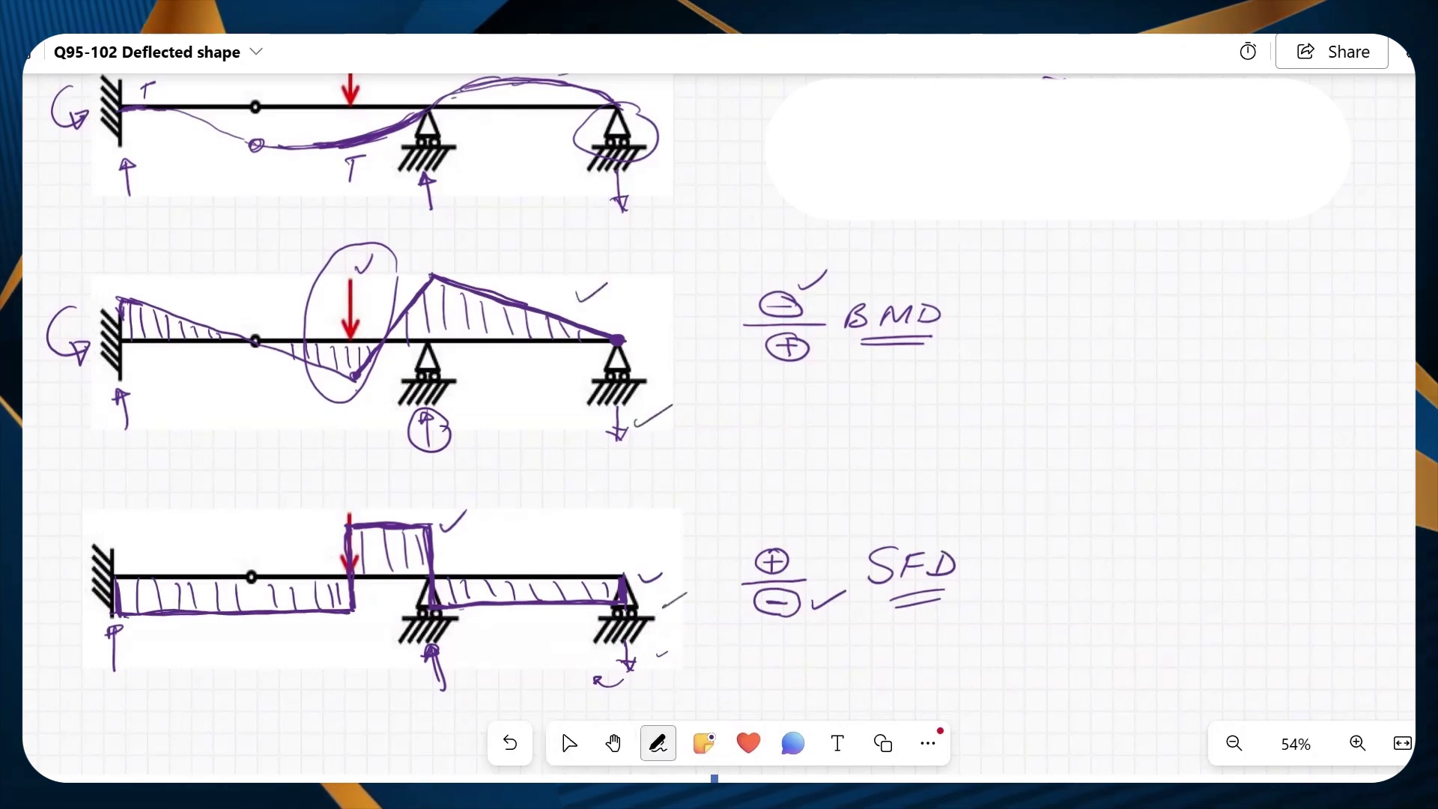
left_click(567, 740)
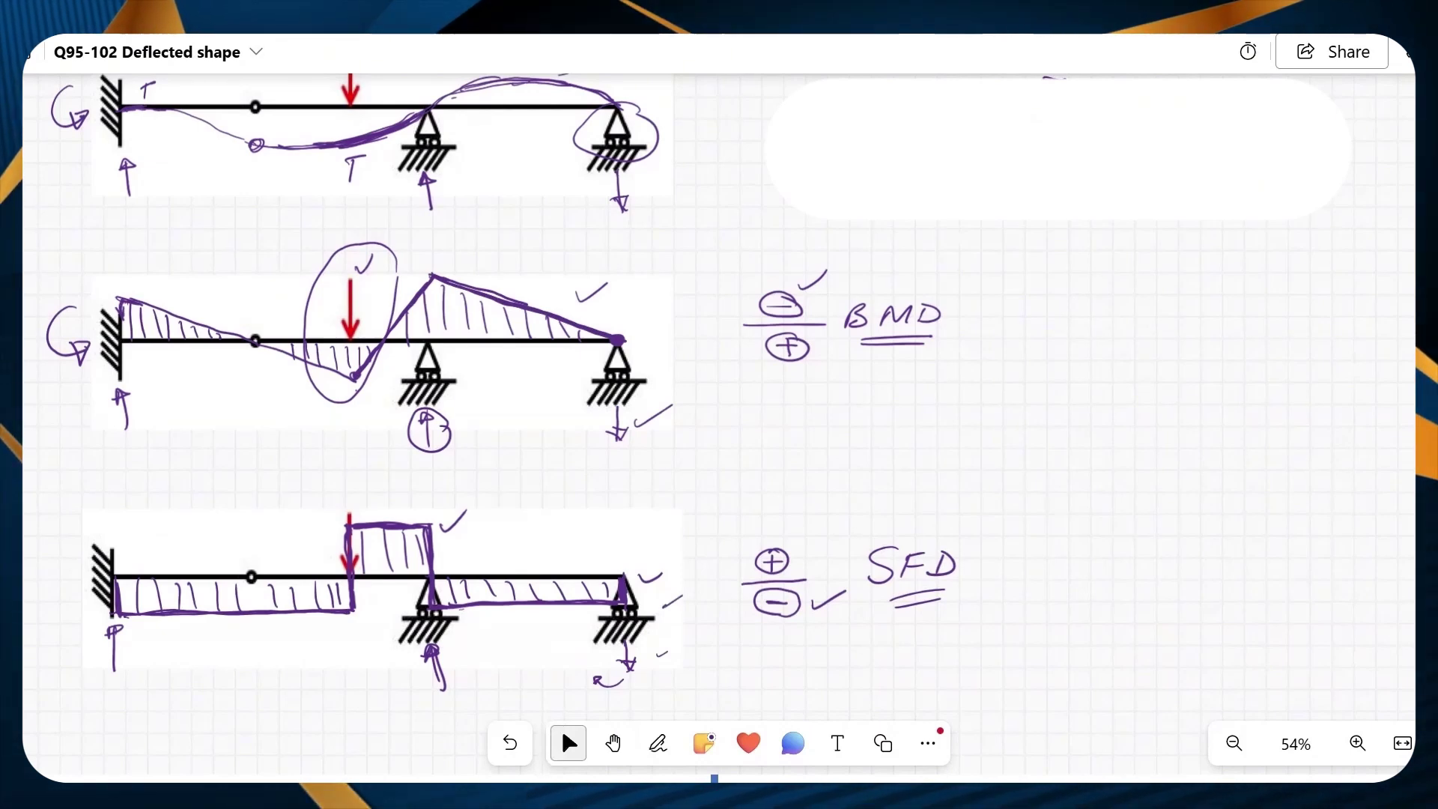
Pan the canvas slightly with the Hand tool, then return to the pen
left_click(613, 742)
scroll(612, 741, "up", 1)
scroll(613, 742, "up", 1)
left_click(567, 742)
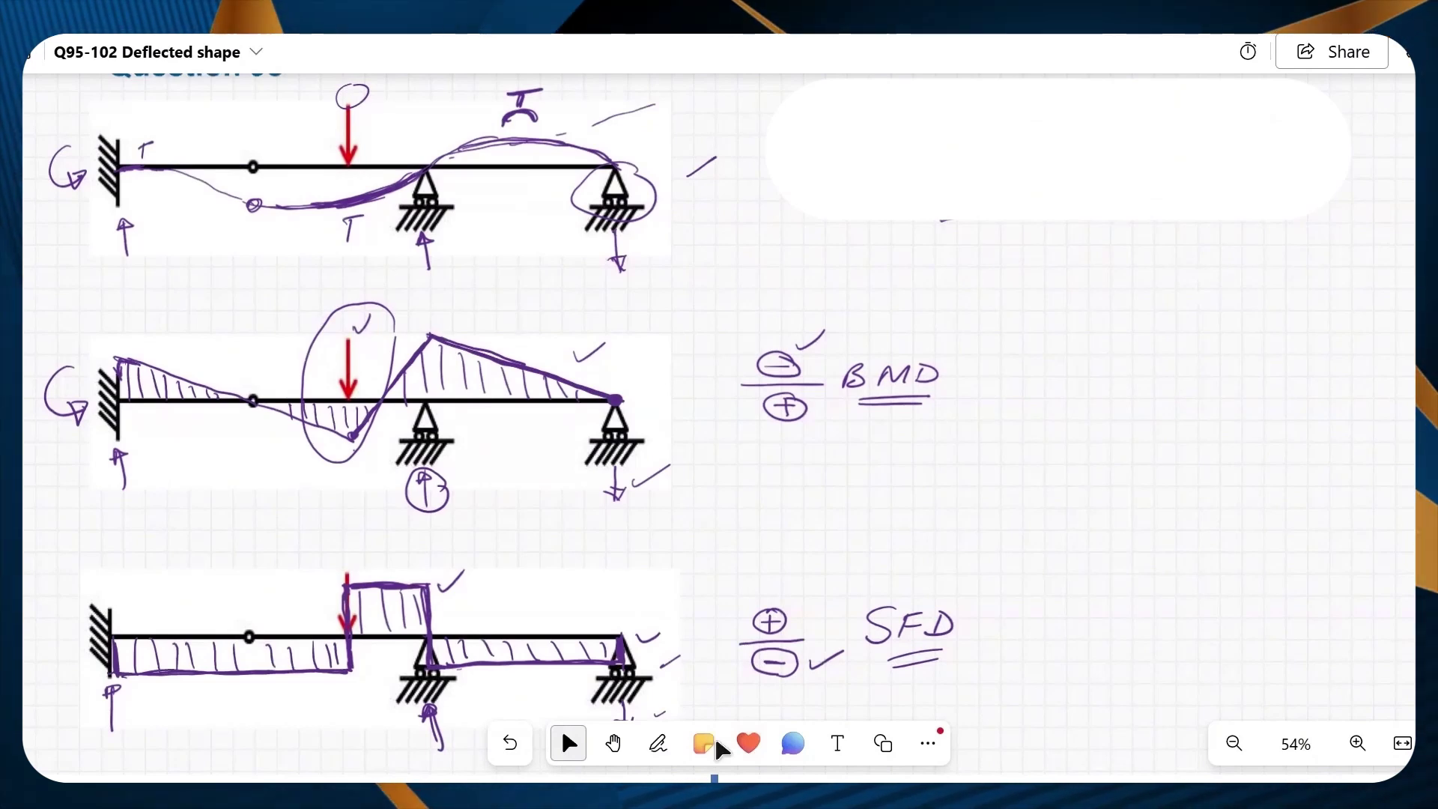
left_click(658, 743)
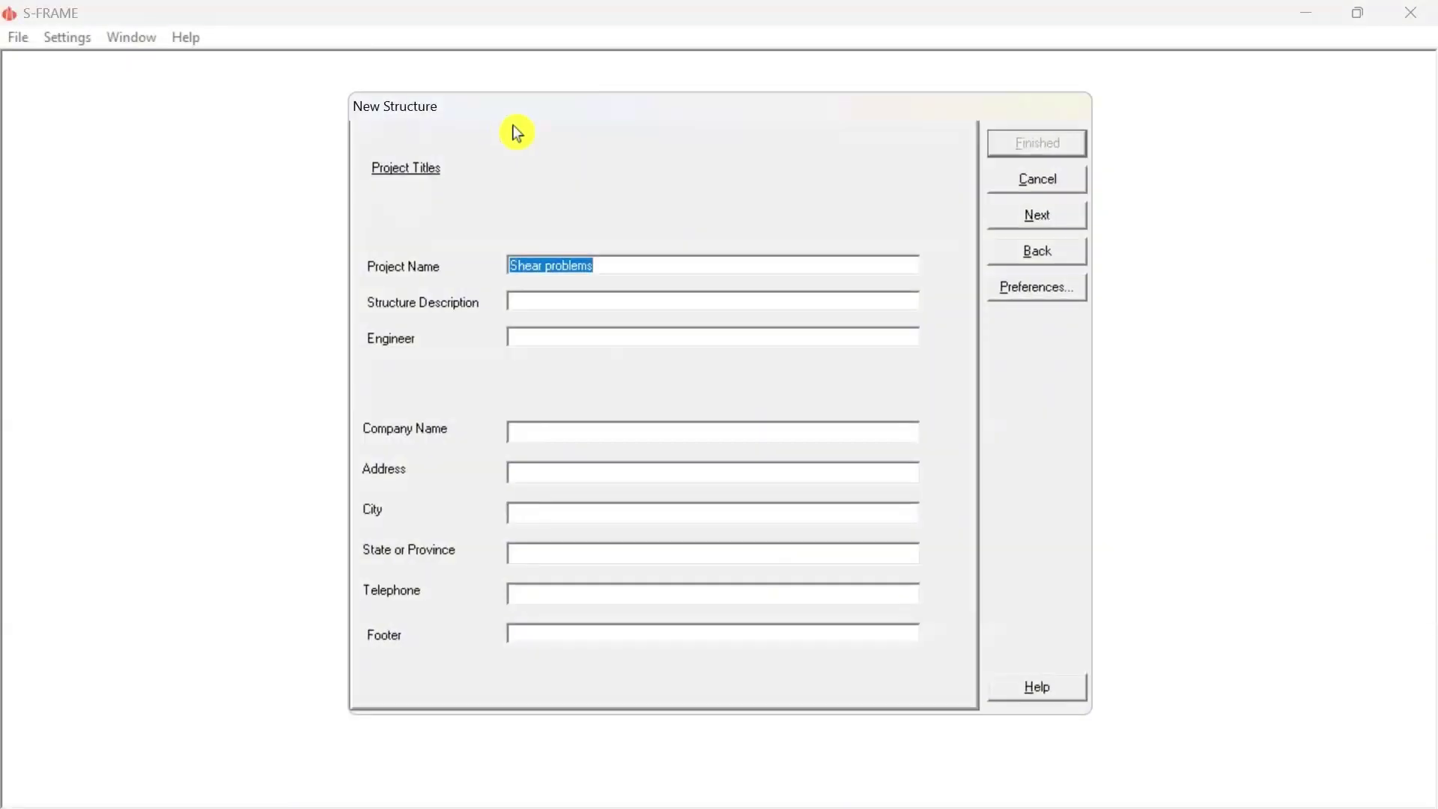
Create a new structure named Beam with default units and design codes, starting from scratch
type("Beam")
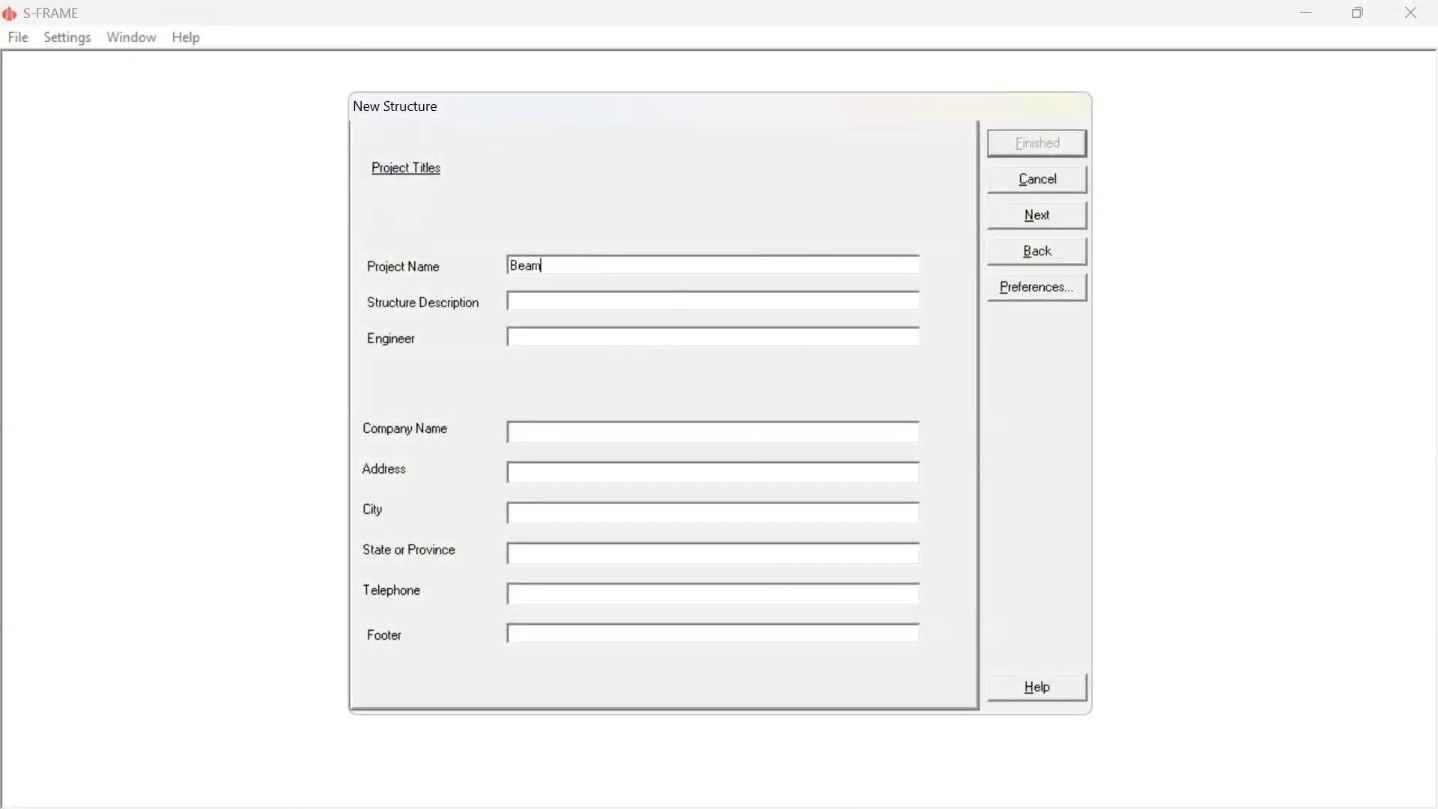
left_click(1059, 223)
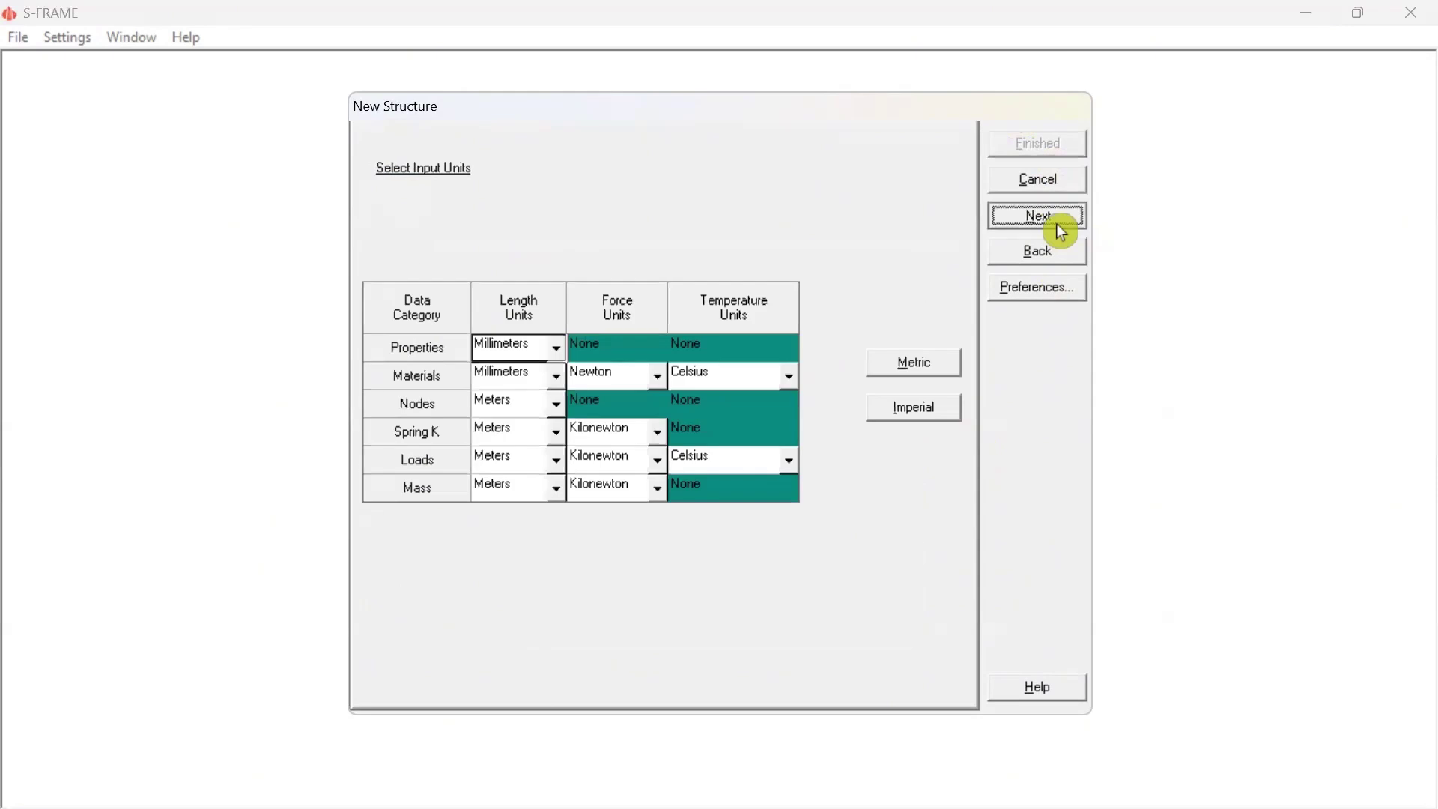
left_click(1060, 231)
left_click(1058, 226)
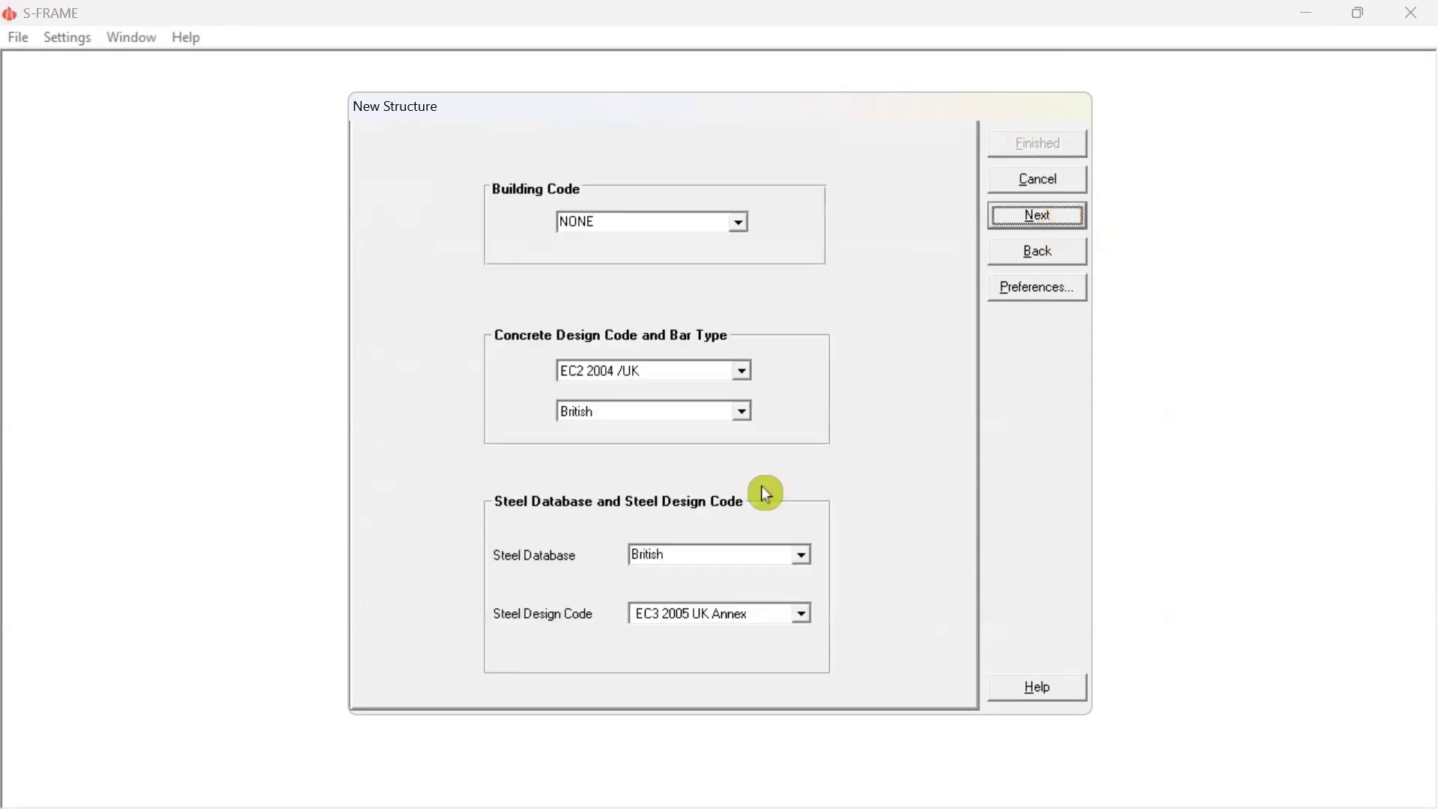
left_click(1049, 219)
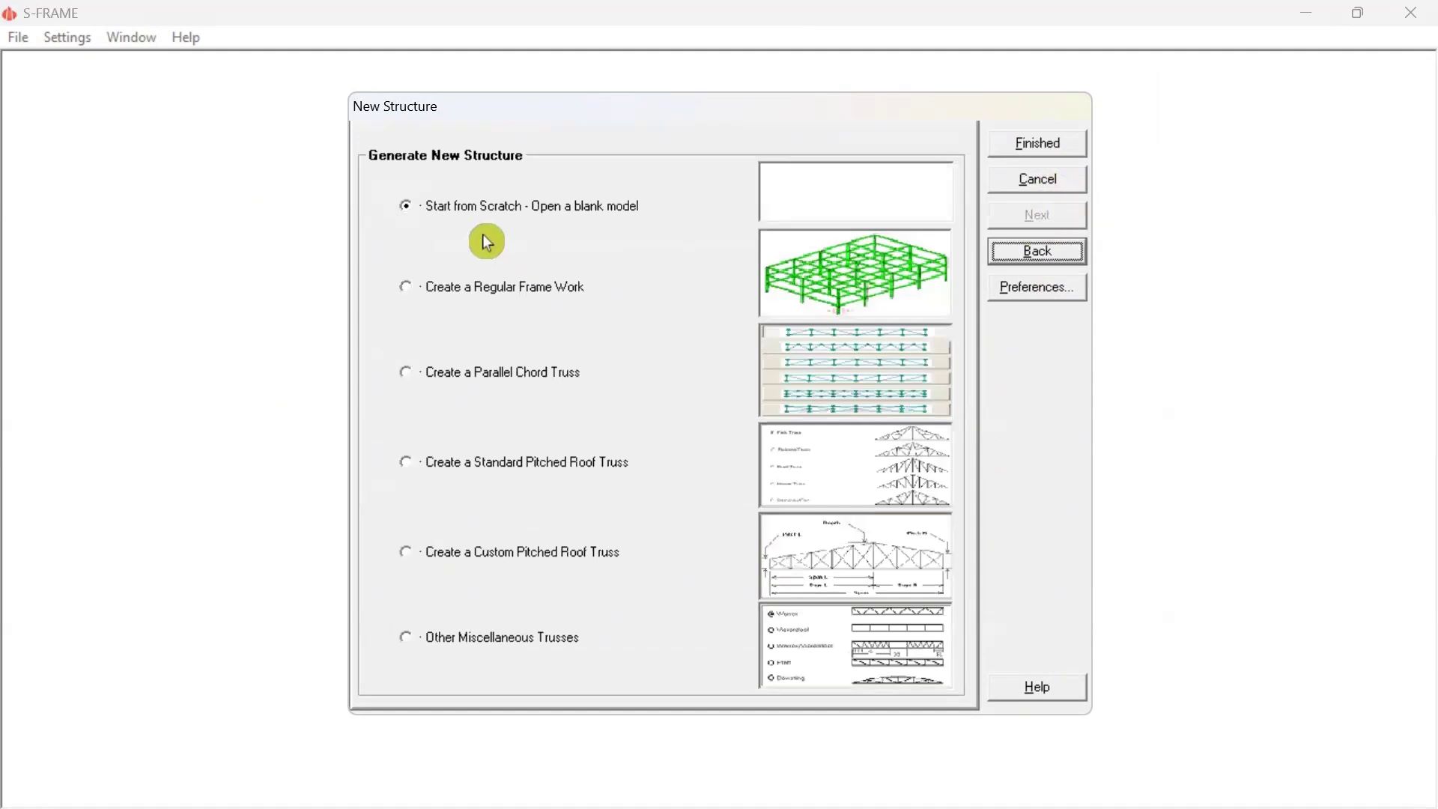
left_click(1046, 142)
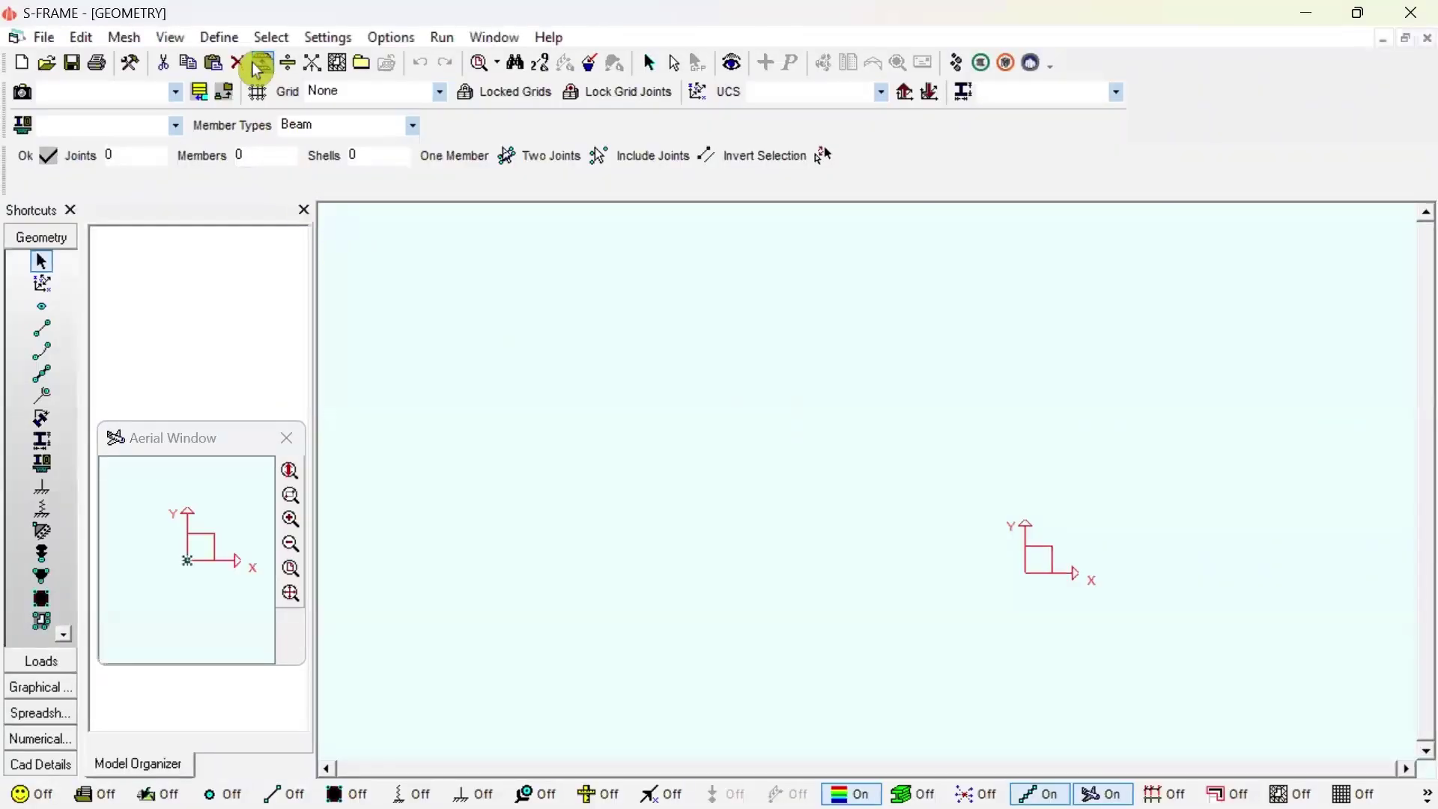
Apply the Base Grids (ID=2) grid definition and zoom into its upper-left region
left_click(261, 105)
left_click(402, 154)
left_click(385, 135)
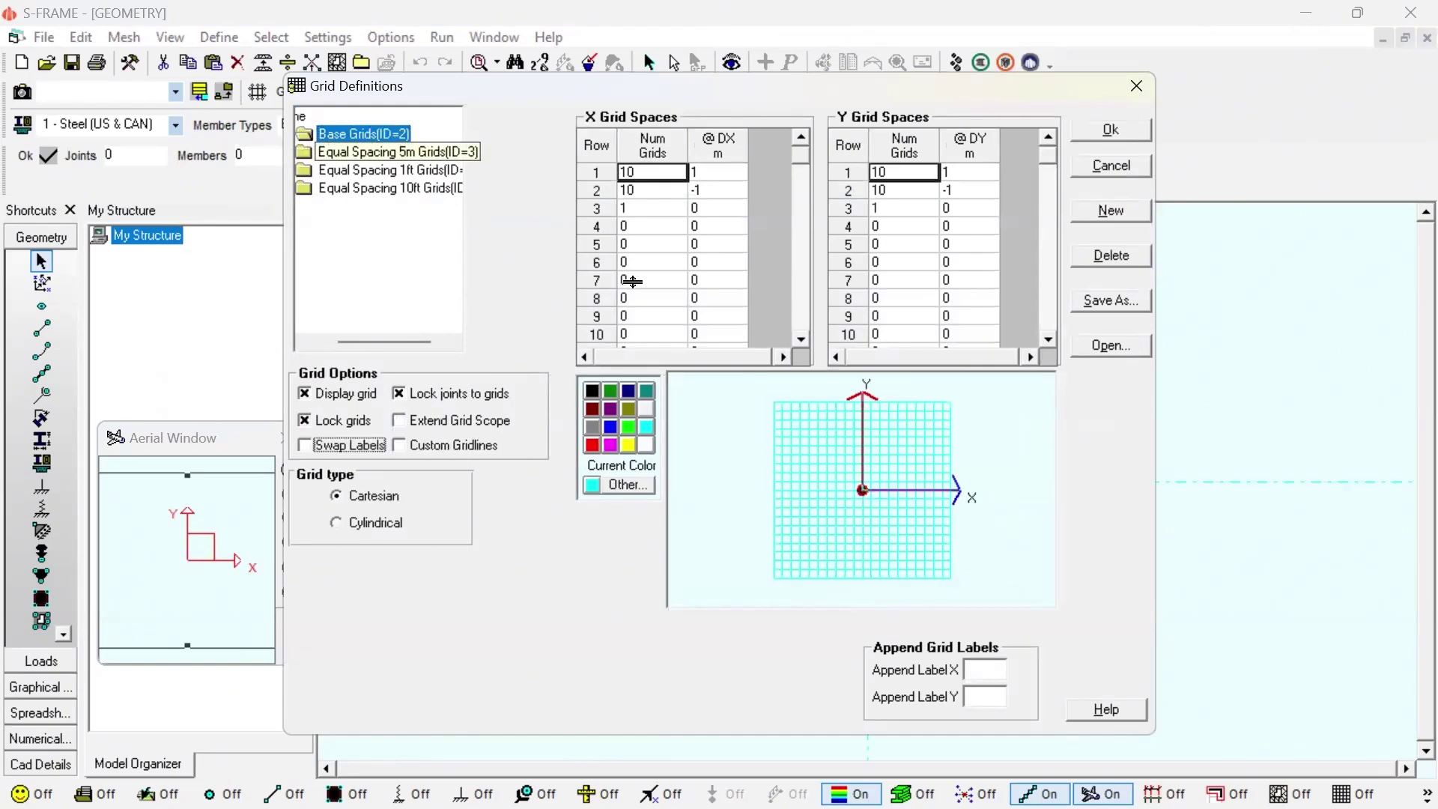
left_click(1120, 133)
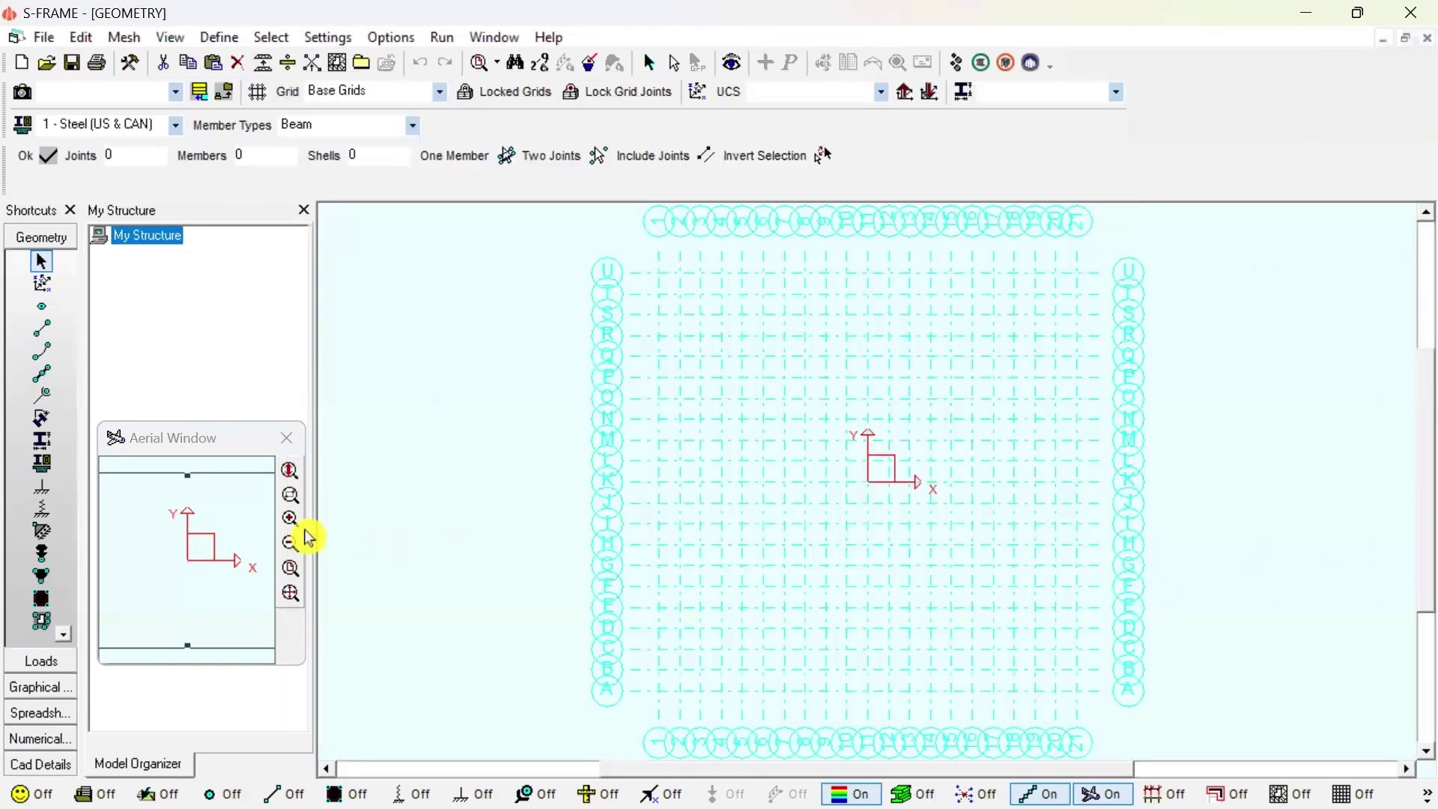
left_click(291, 504)
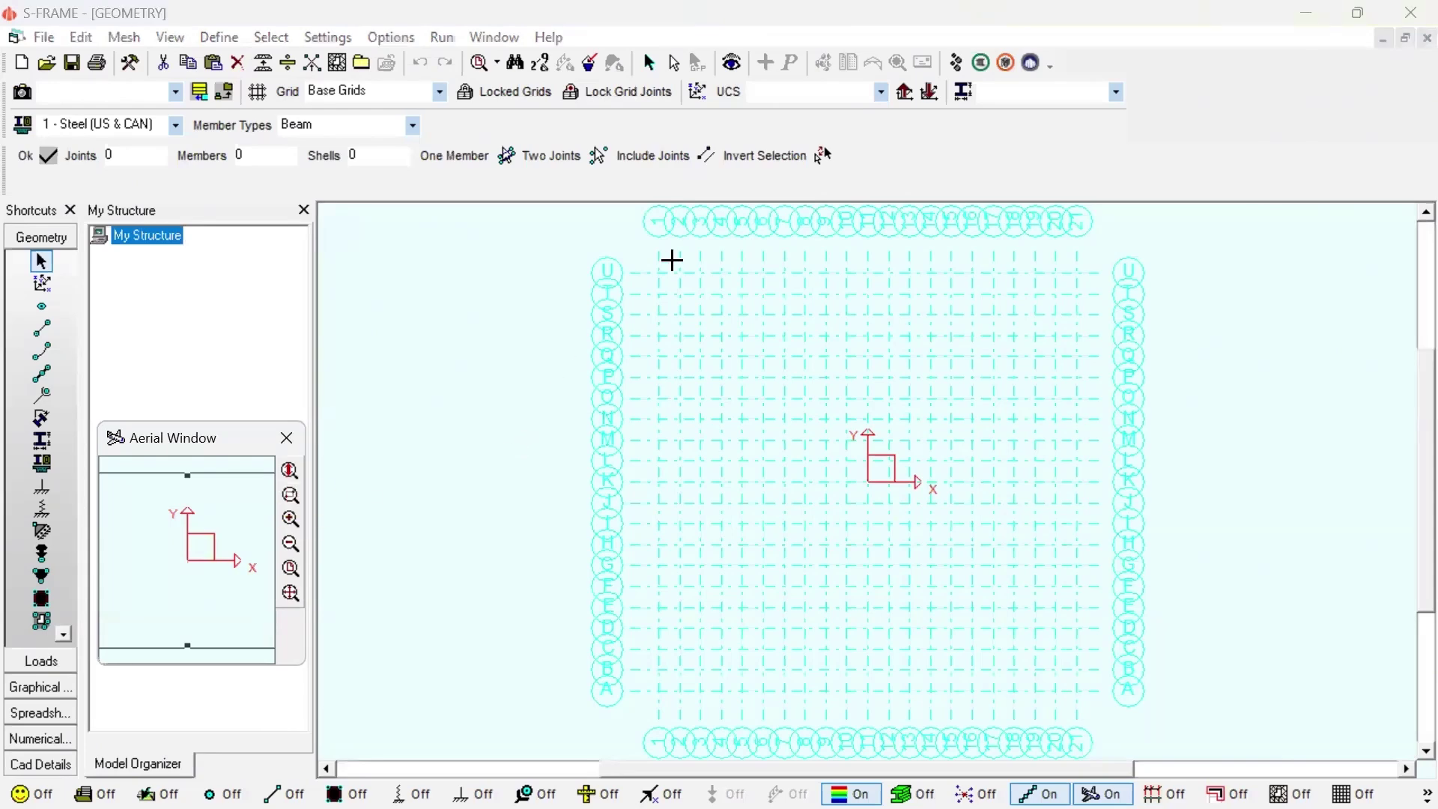
left_click_drag(644, 275, 988, 494)
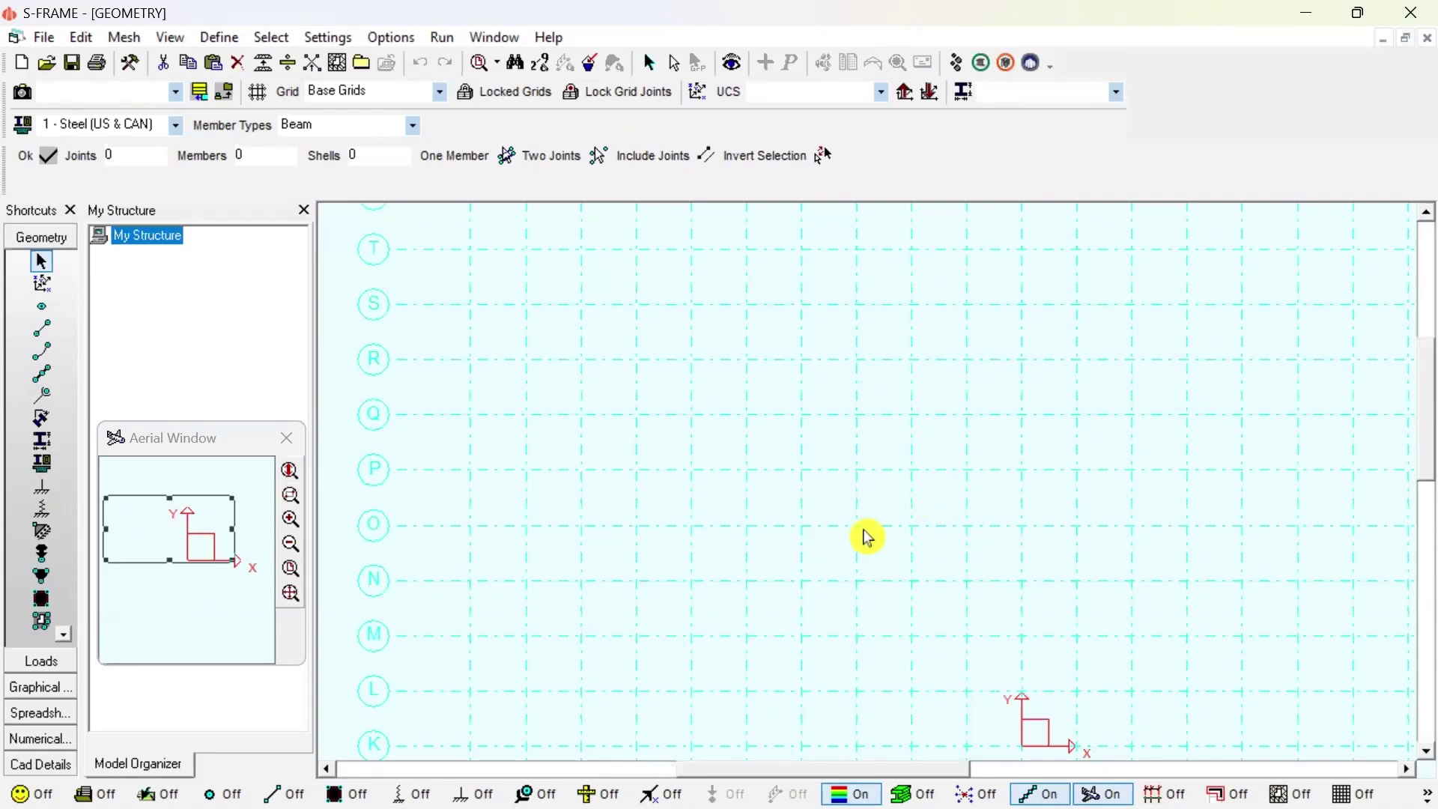
Check the PowerPoint quiz slide, then draw four connected members along grid line R
left_click(1307, 23)
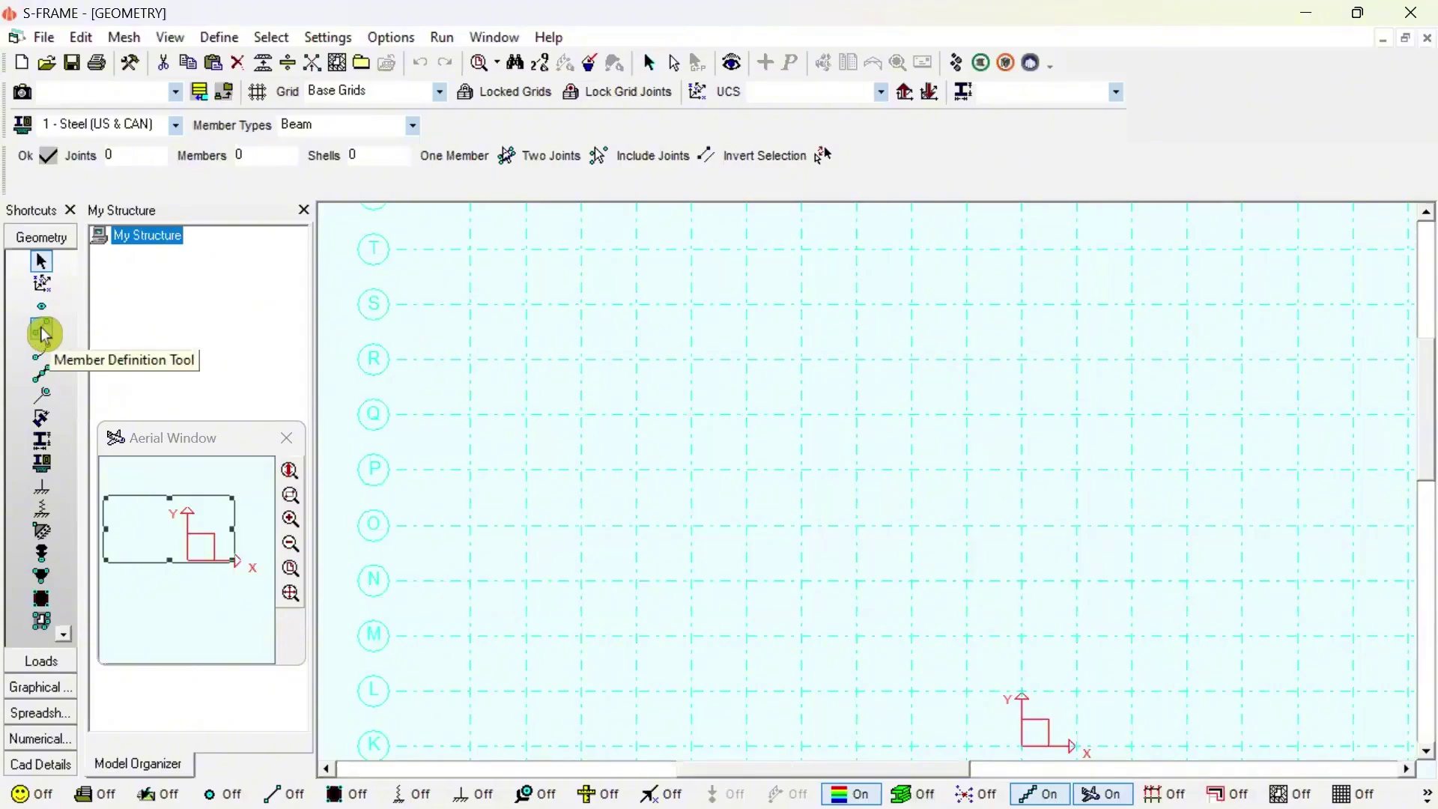
left_click(43, 332)
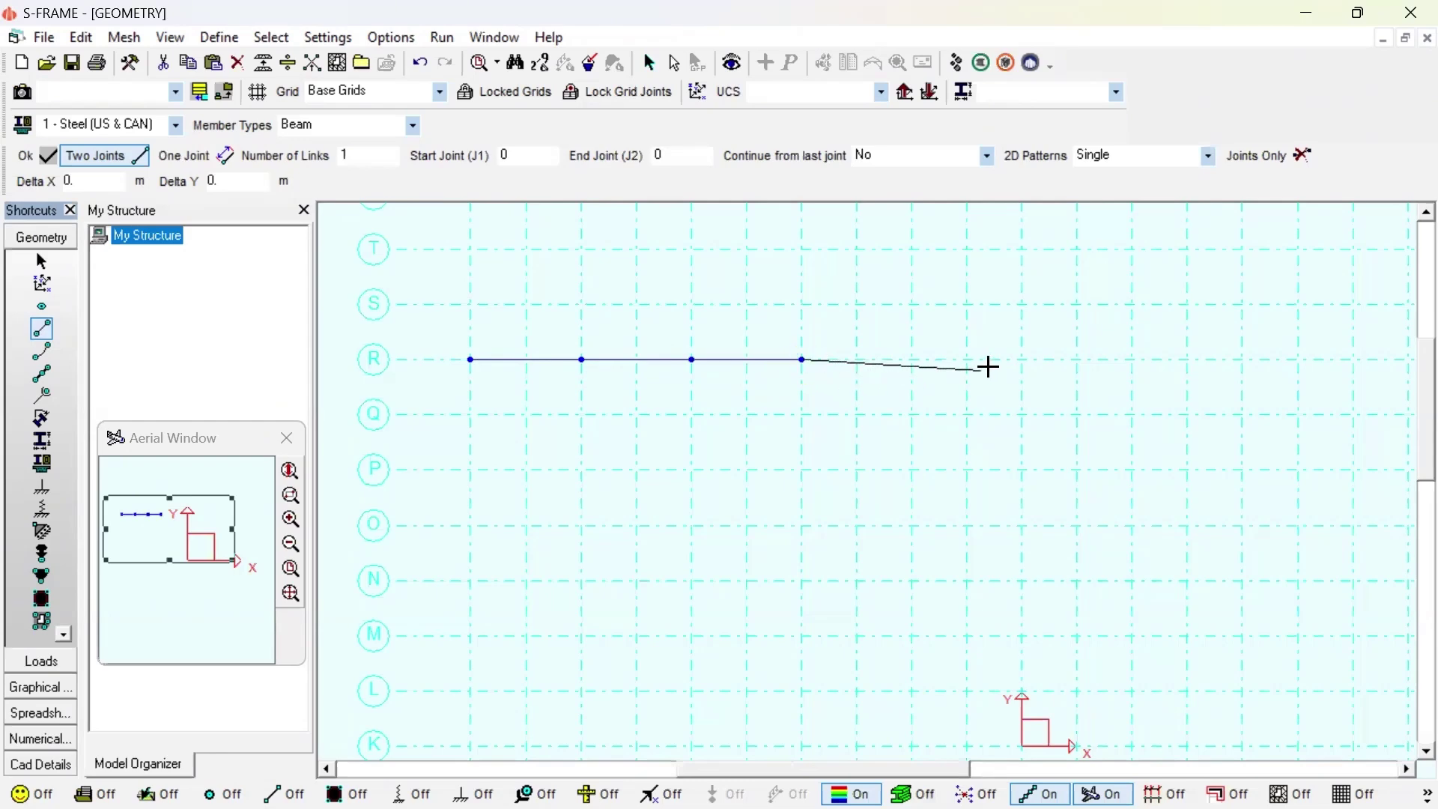
left_click(1028, 360)
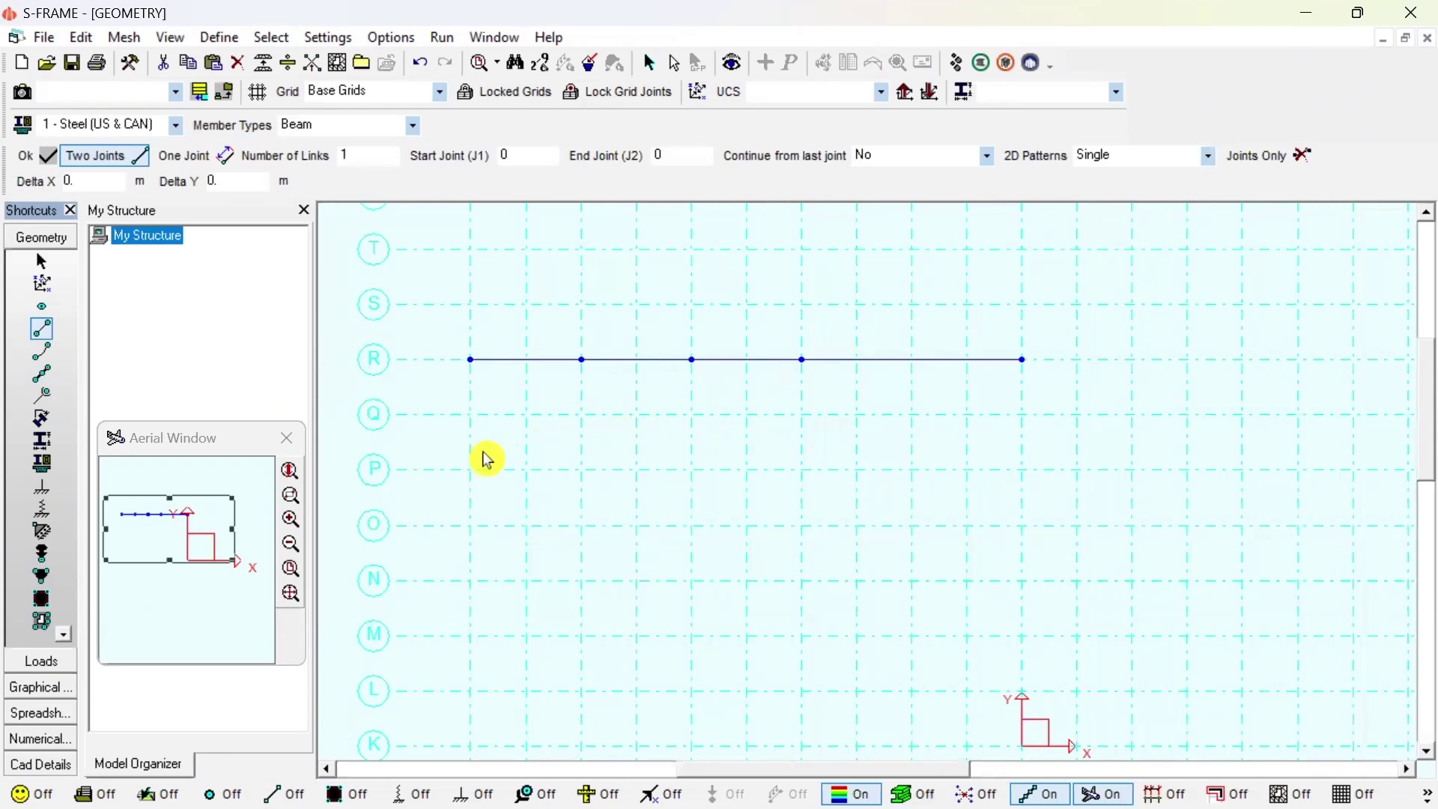
left_click(43, 441)
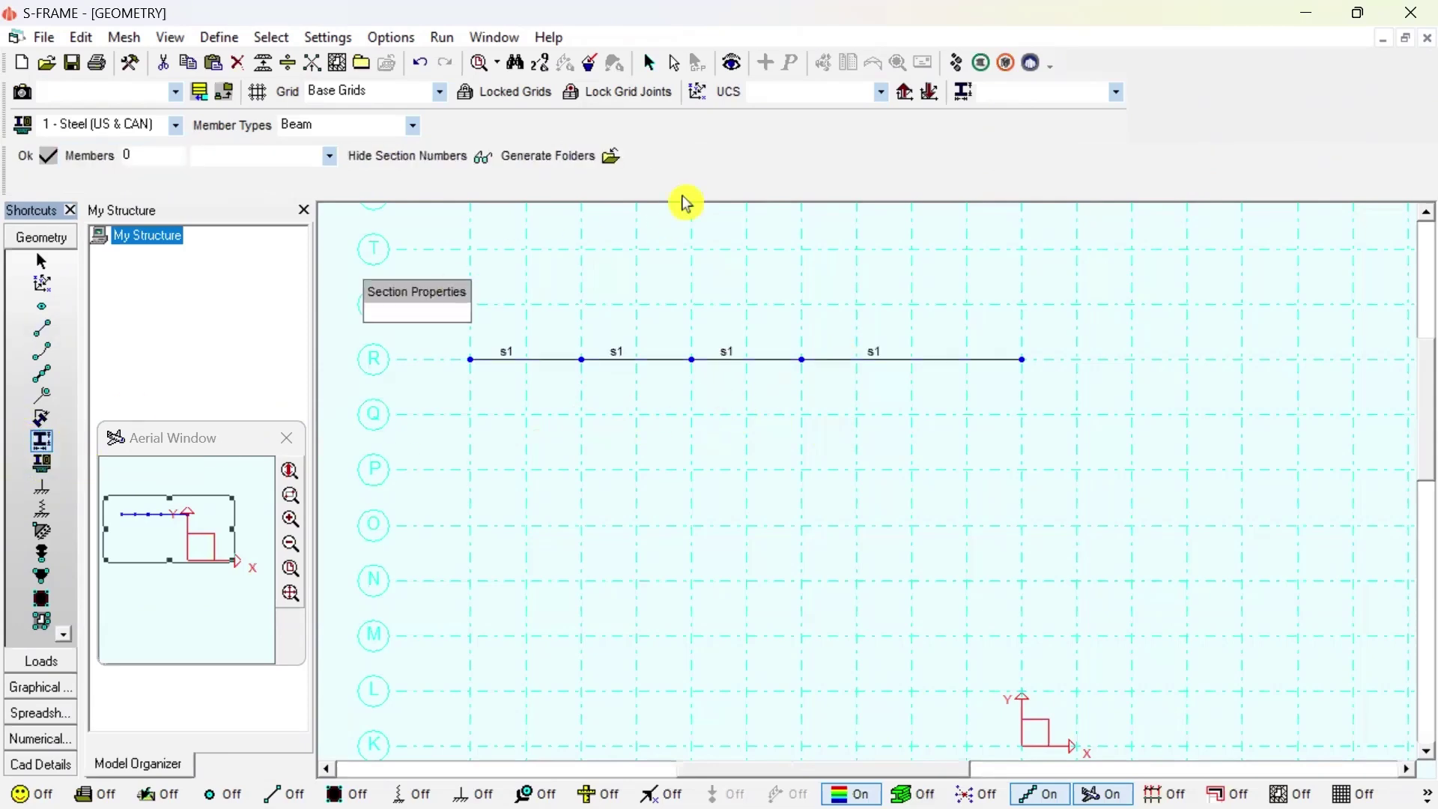
Set section s1 to the steel I-shape 127 76 13 UKB, coloured green
left_click(963, 93)
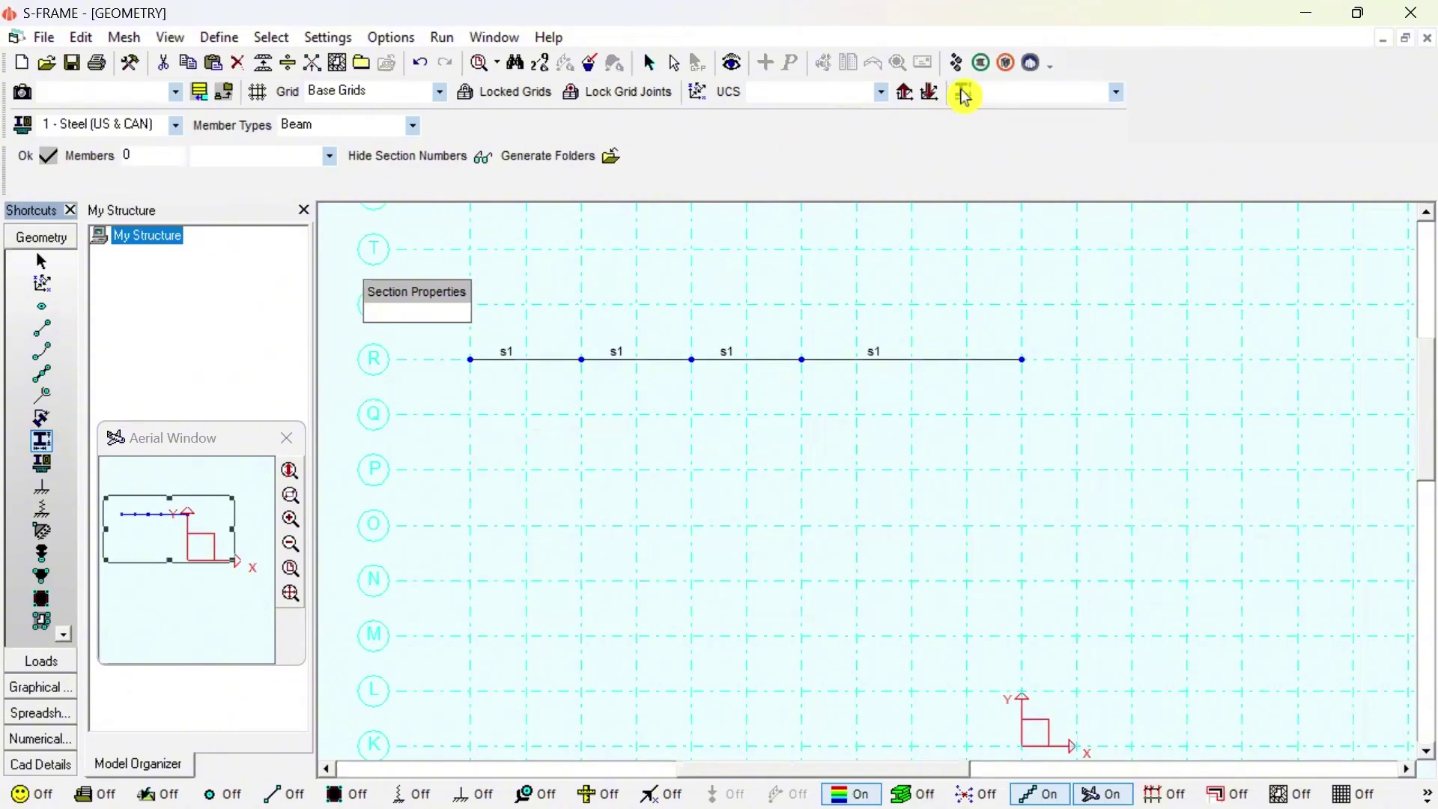
left_click(1086, 361)
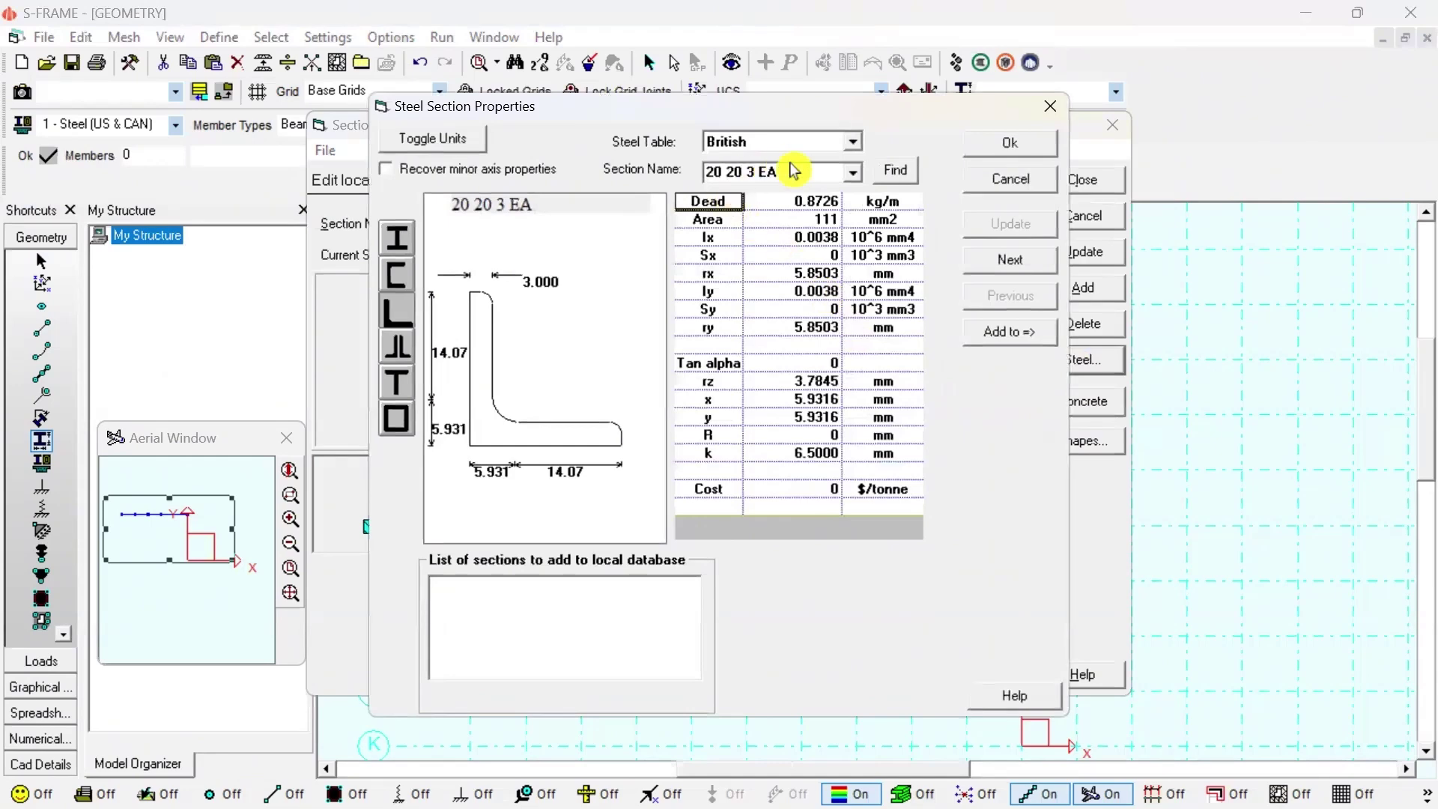
left_click(397, 240)
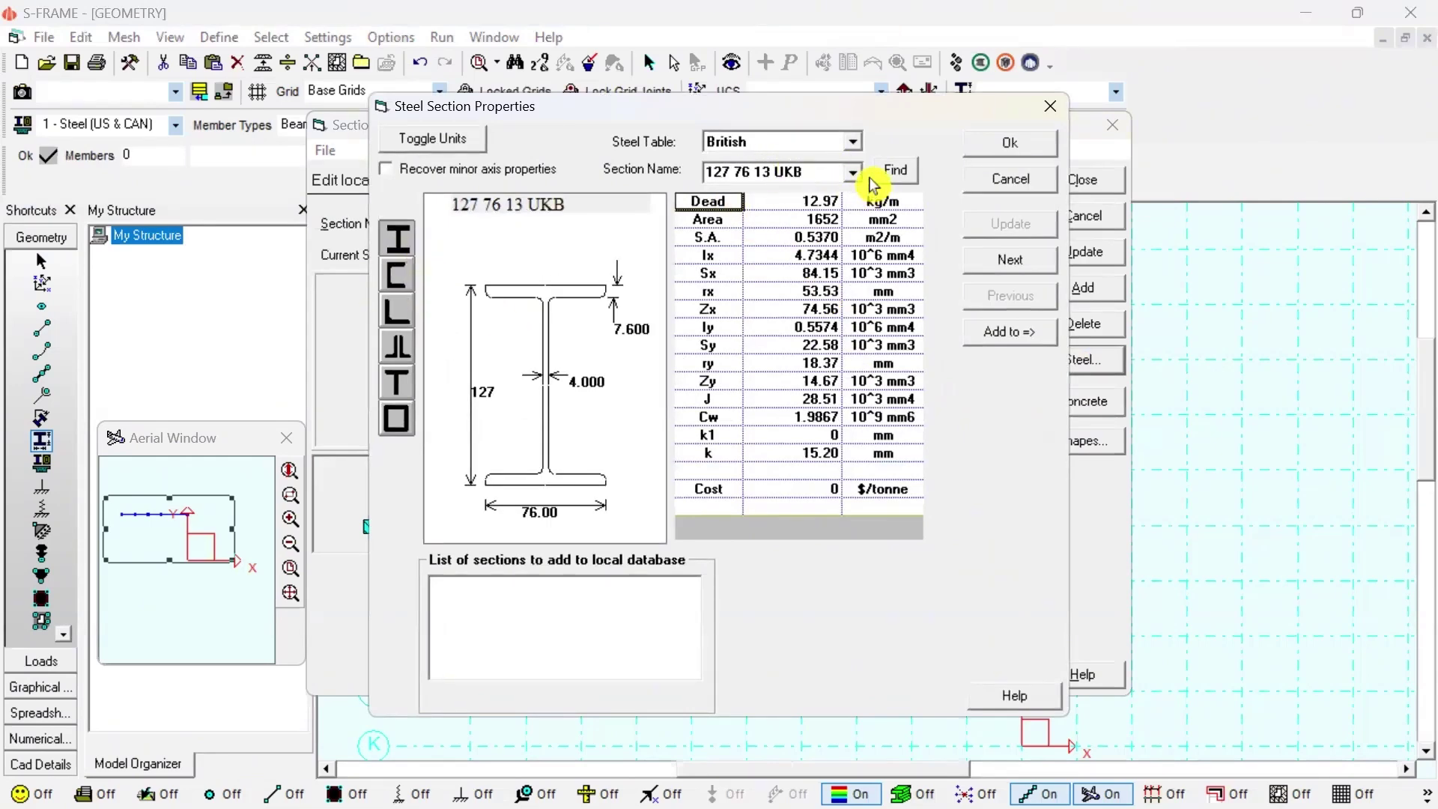
left_click(1011, 146)
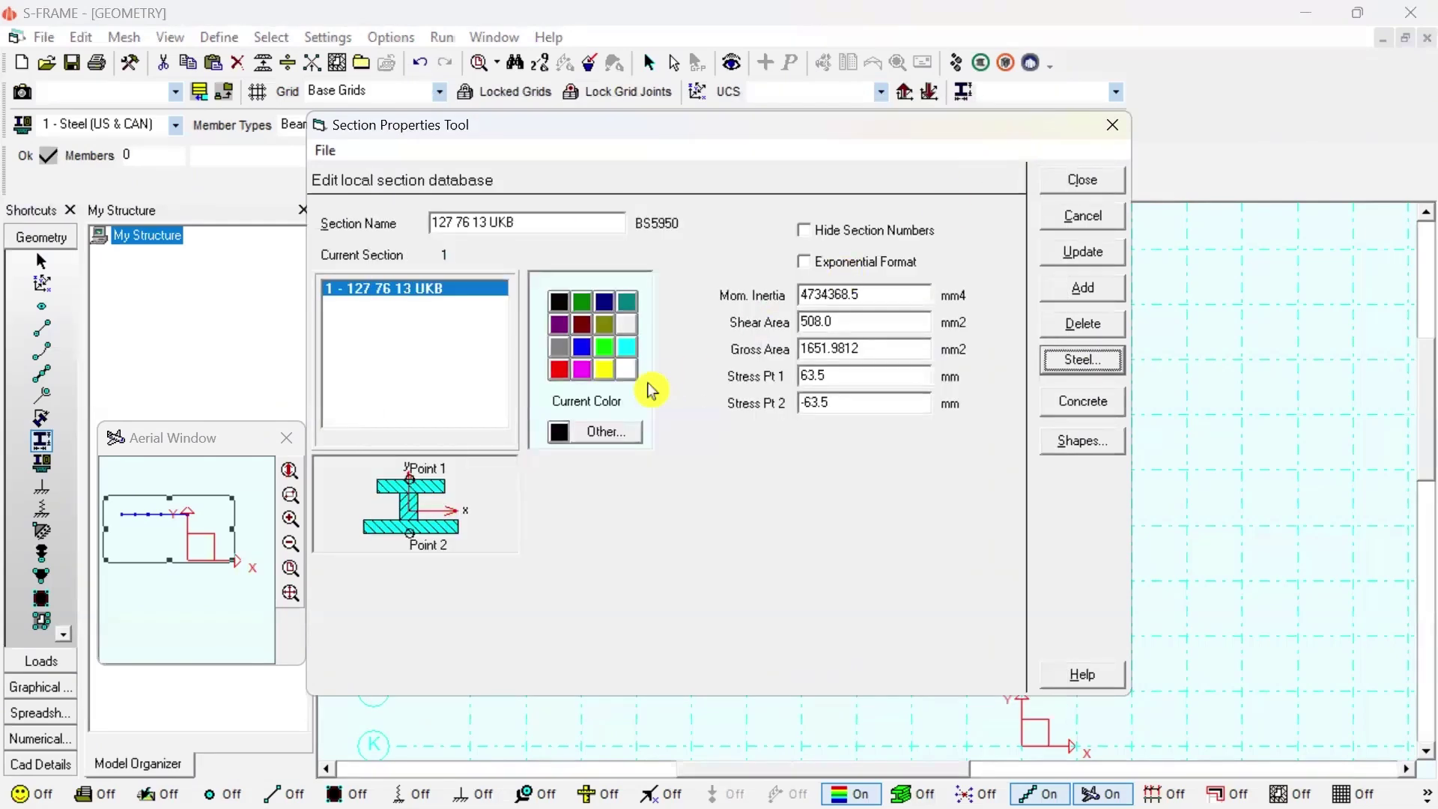
left_click(606, 350)
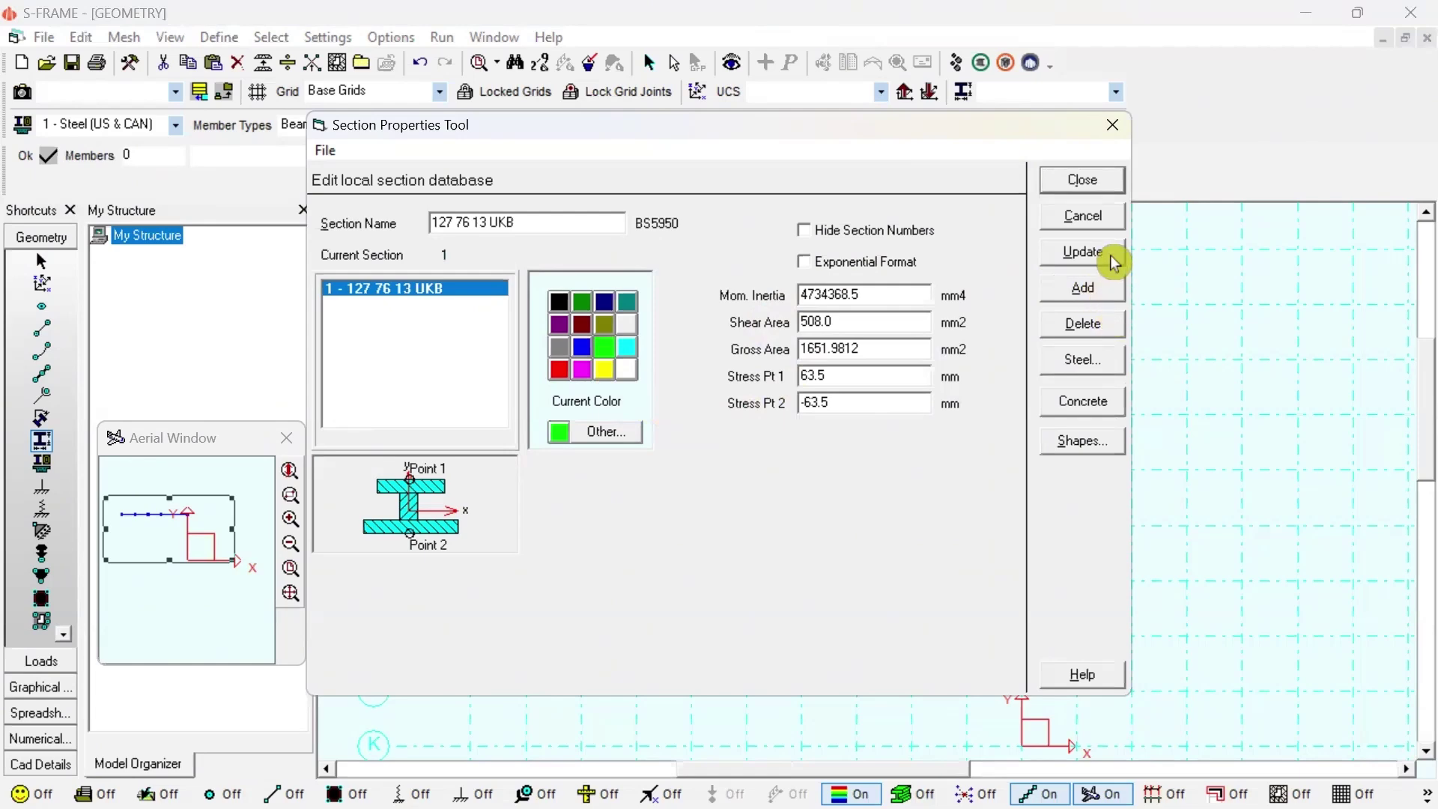
left_click(1081, 180)
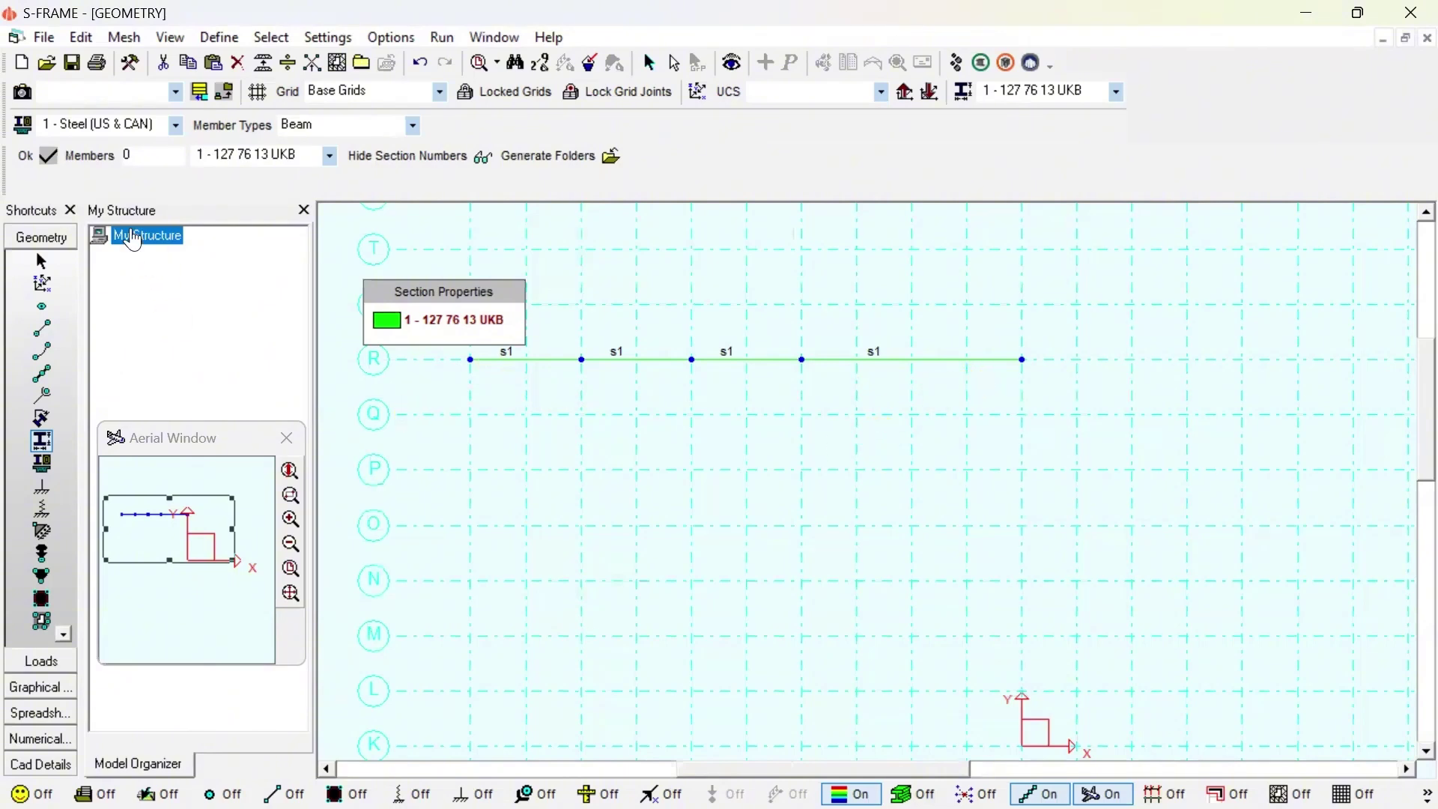
Set the material to 3 - Steel (EC3) and add a fixed support at the left end joint
left_click(175, 129)
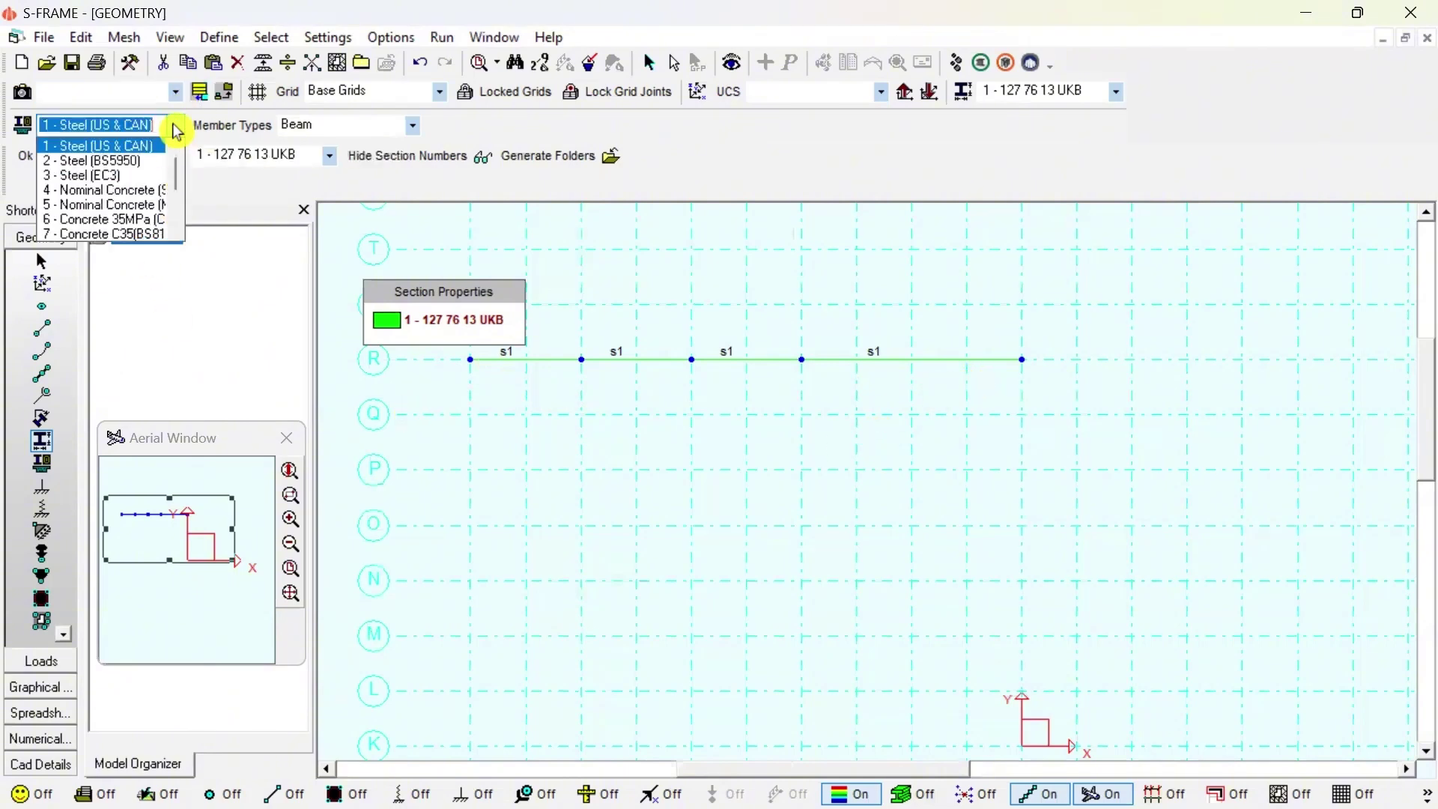
left_click(152, 178)
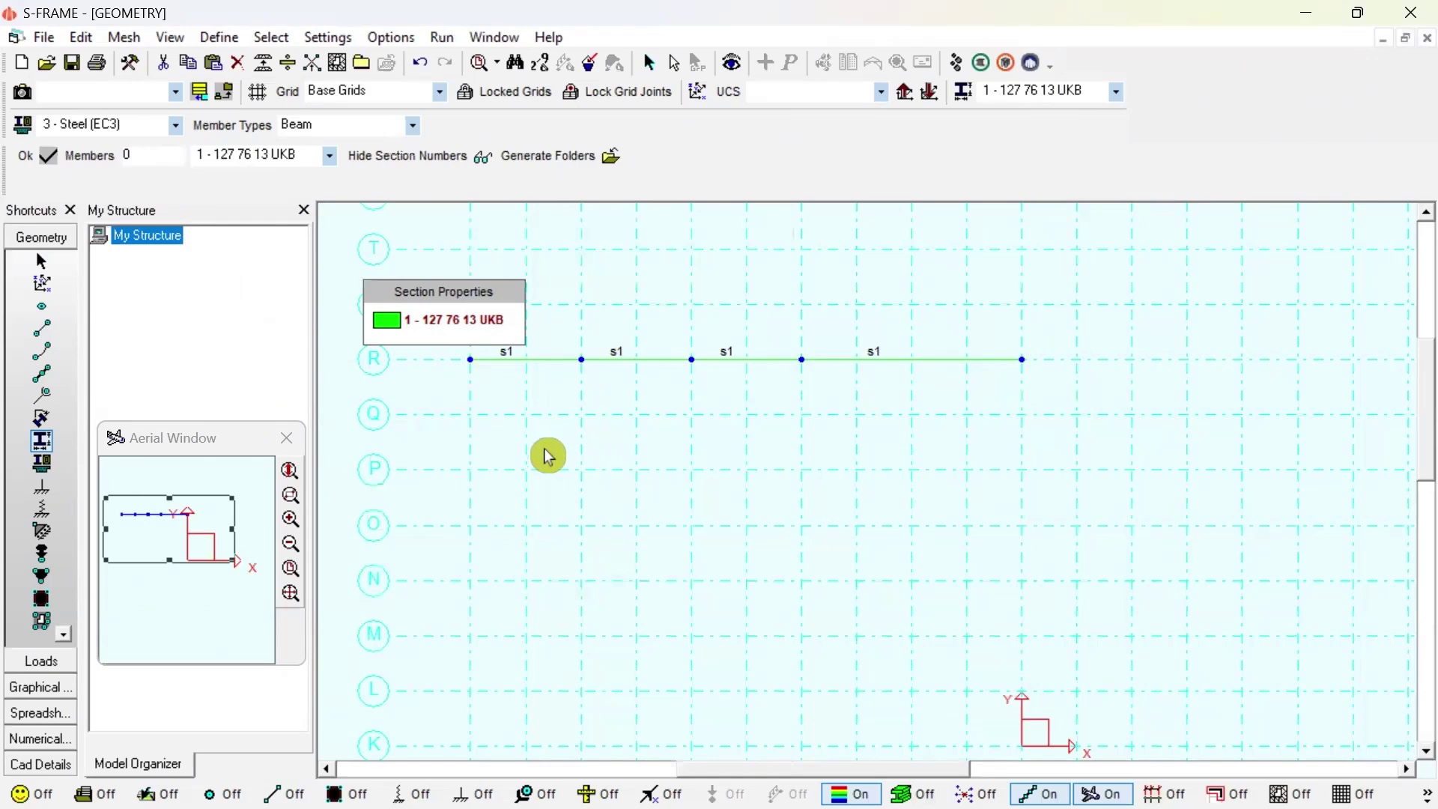
left_click(51, 488)
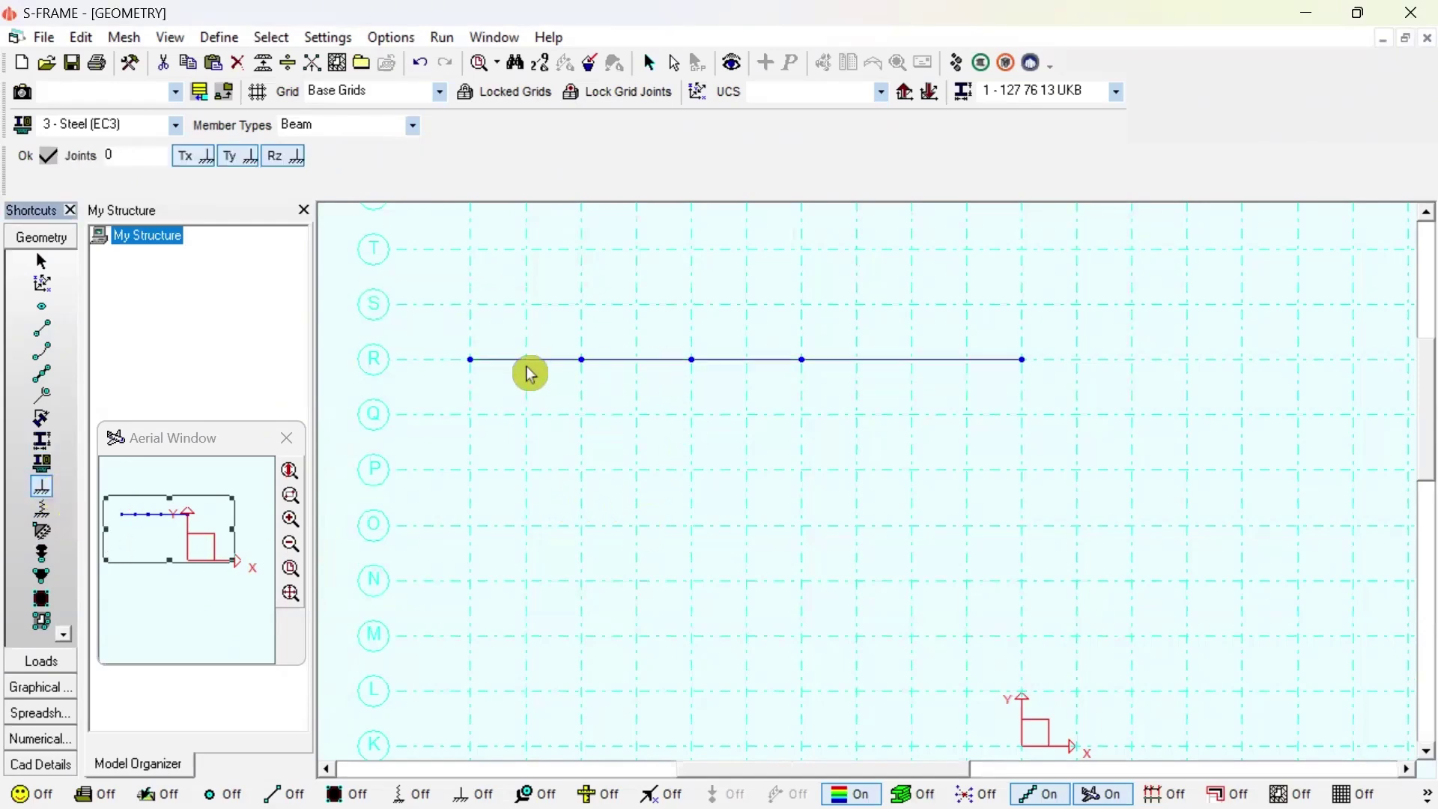
left_click(196, 158)
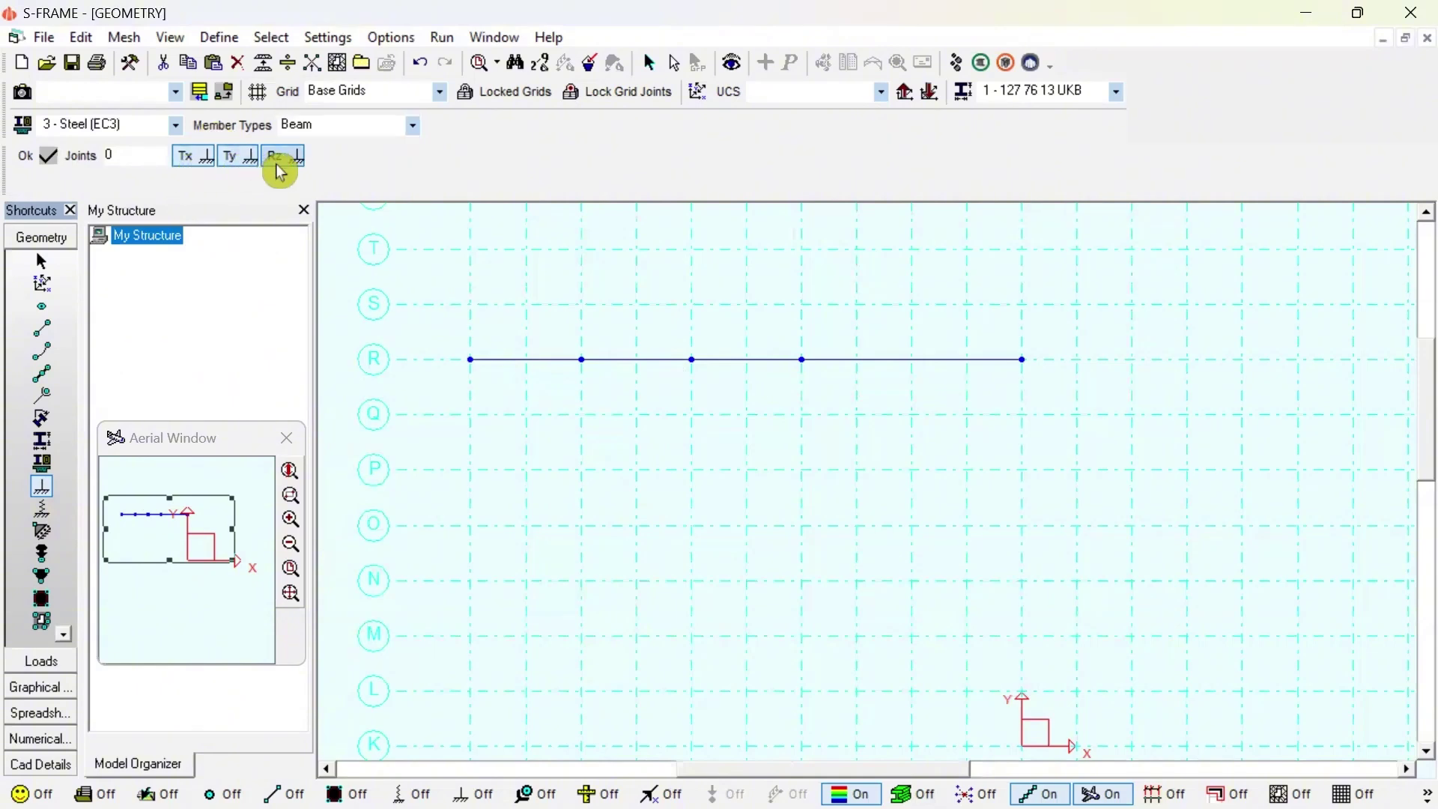
left_click(471, 361)
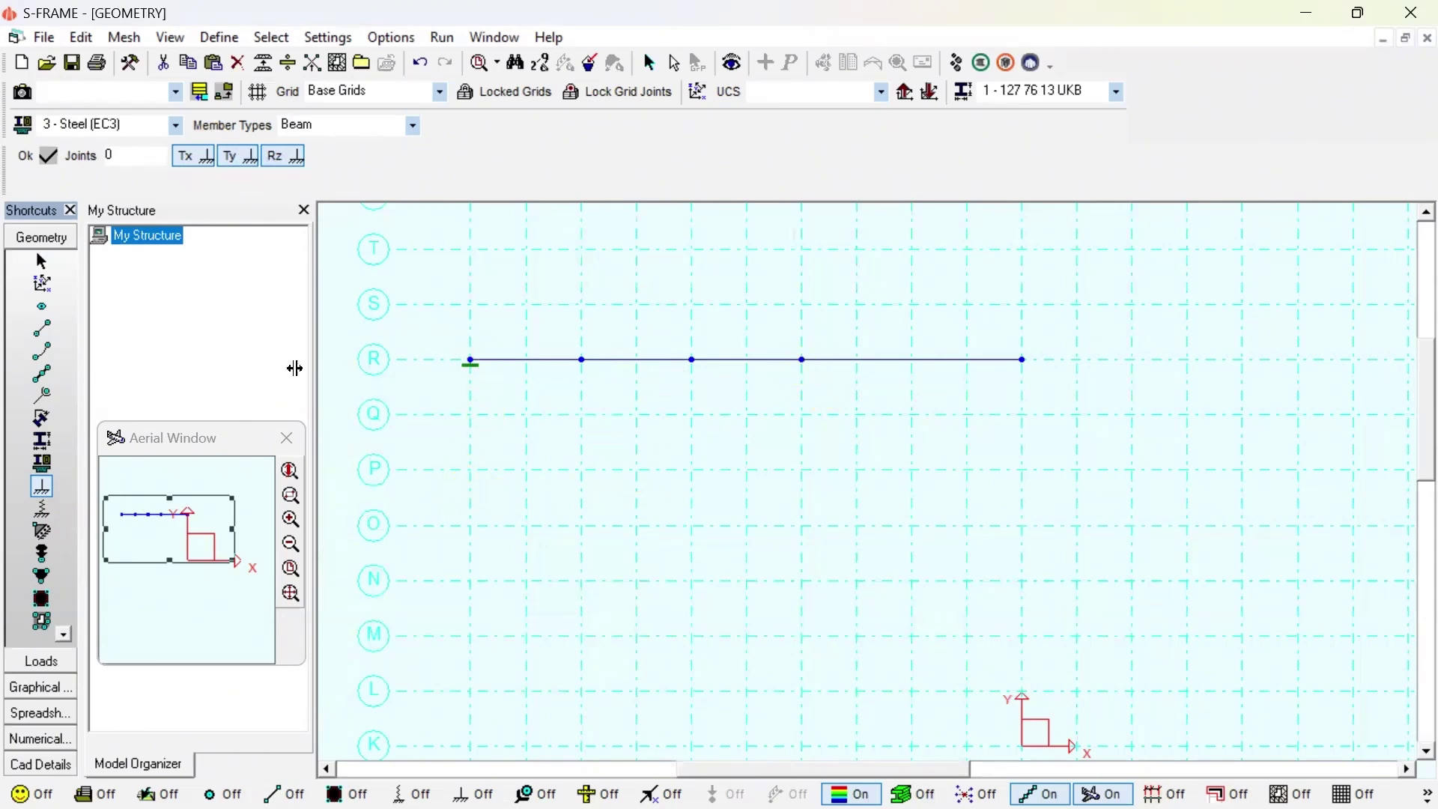
Restrain only Ty and add roller supports at the right-end and fourth joints
left_click(286, 157)
left_click(189, 157)
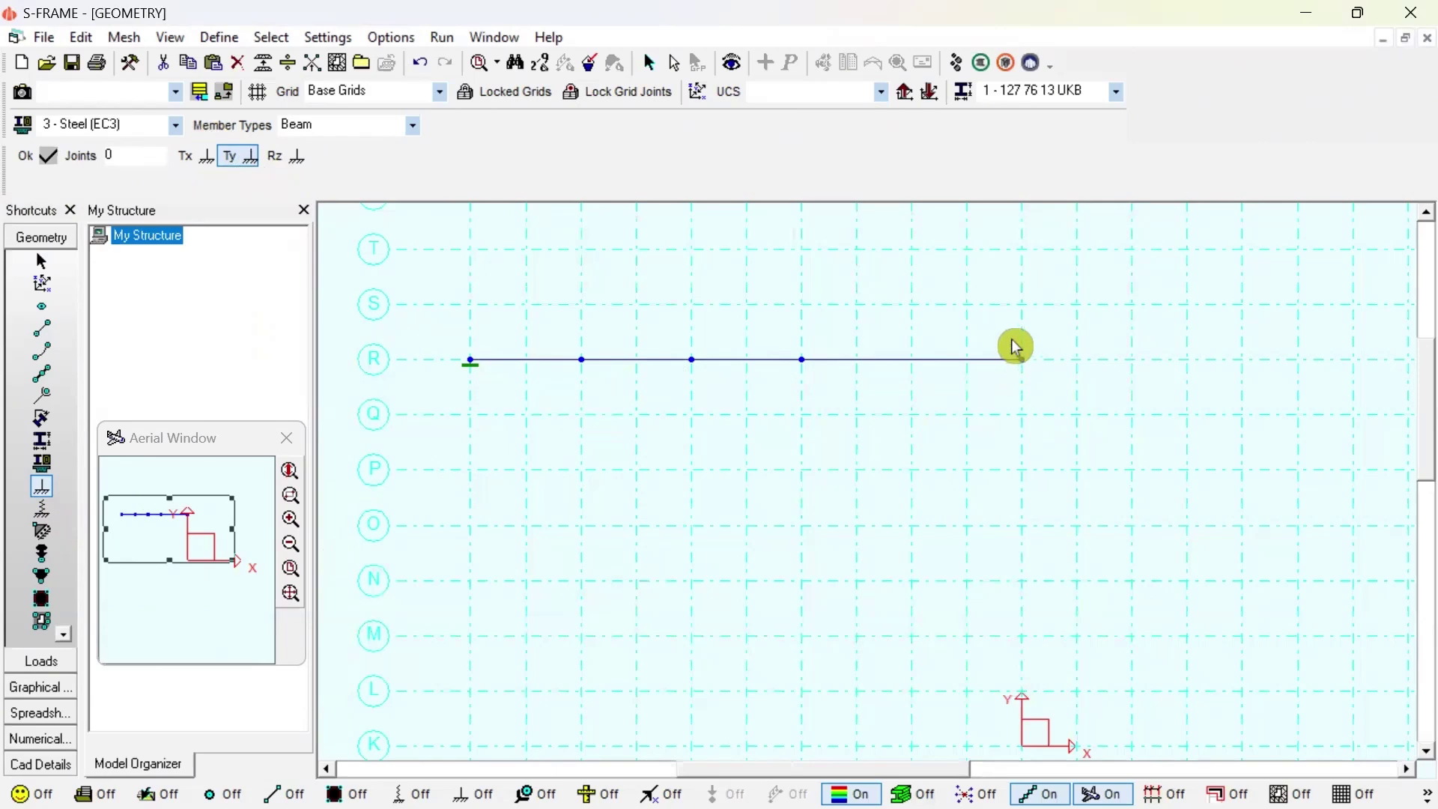
left_click(1022, 360)
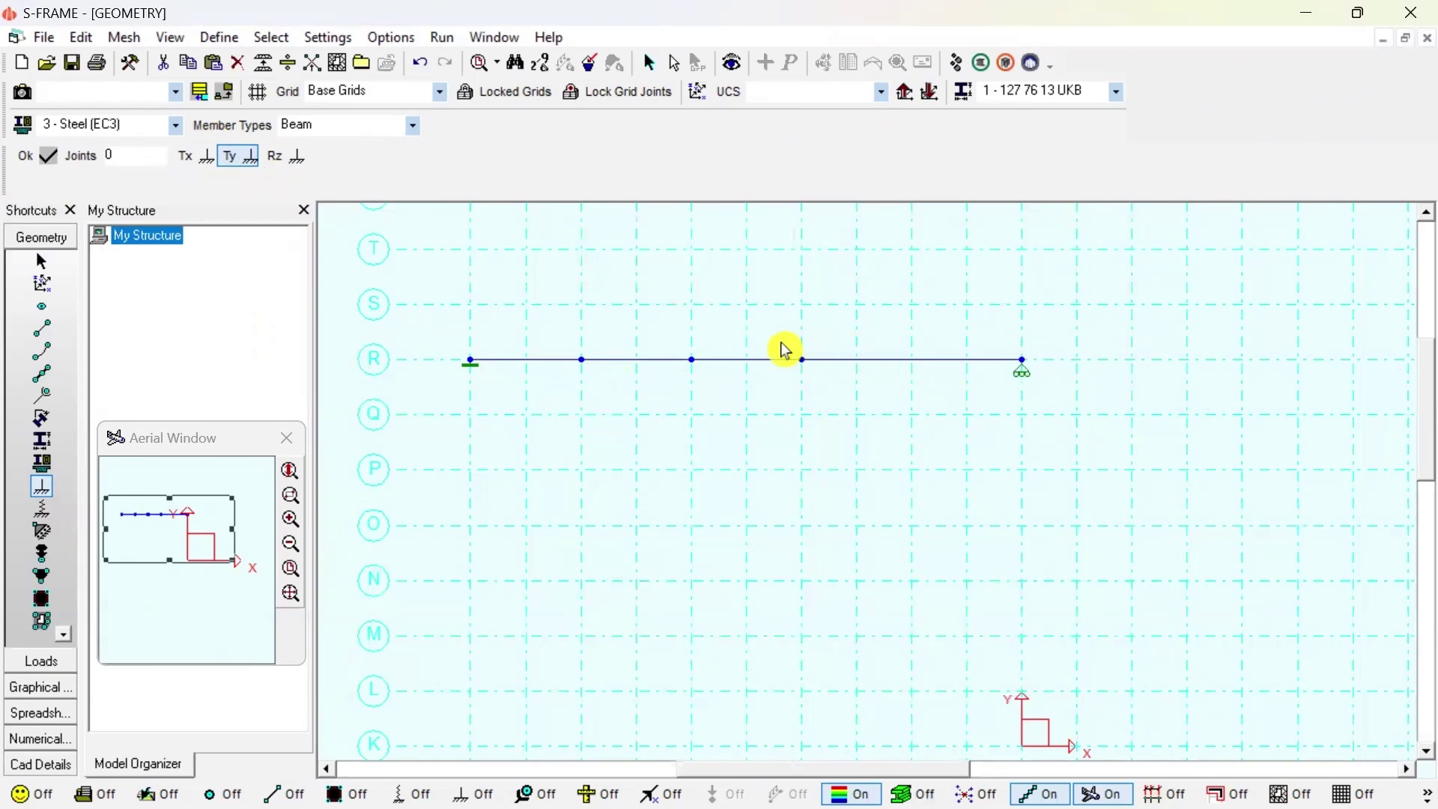
left_click(827, 391)
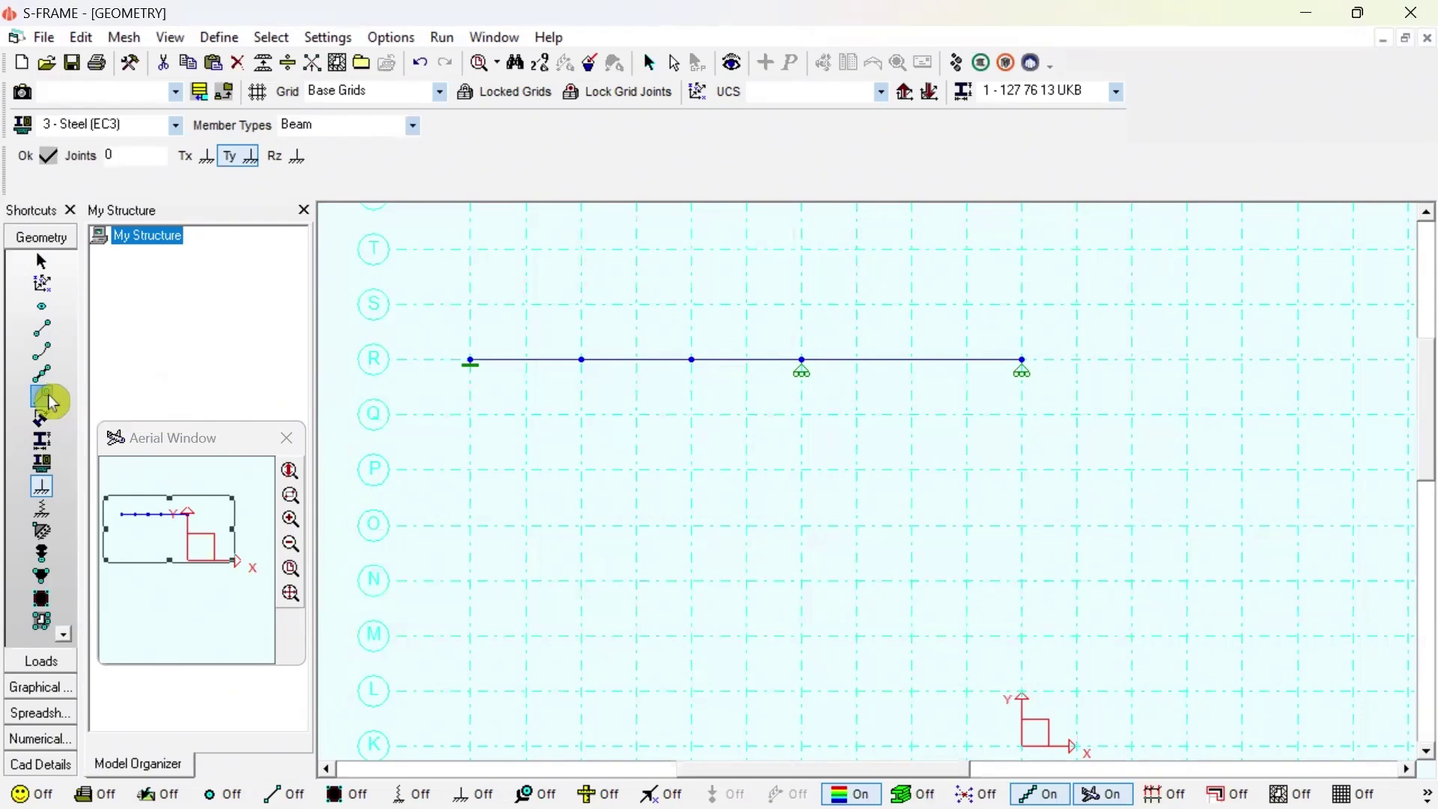
left_click(43, 396)
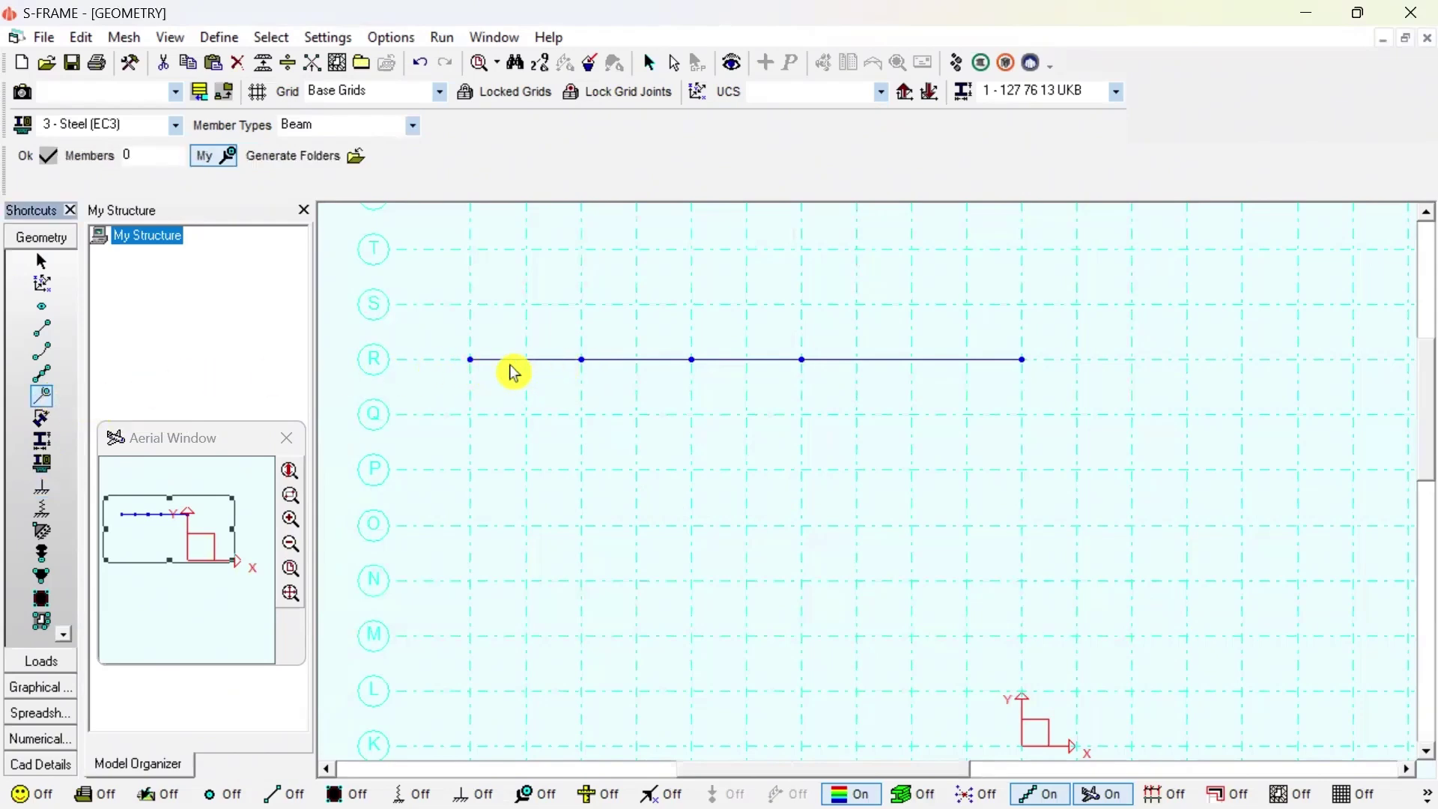
Add a pin member release at the beam's second joint from the left
left_click(572, 359)
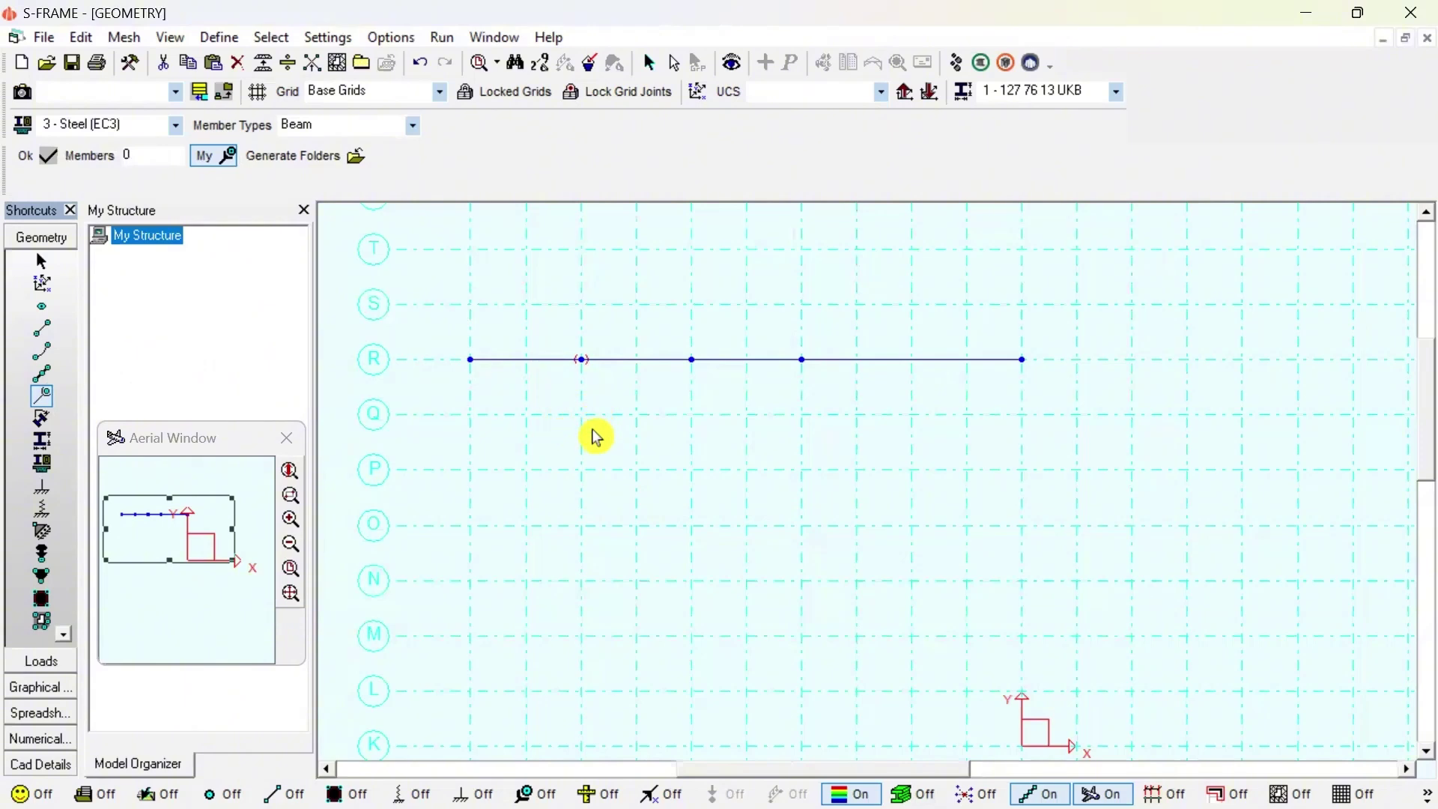
Apply a -10 kN Y-force joint load at the beam's third joint
left_click(42, 661)
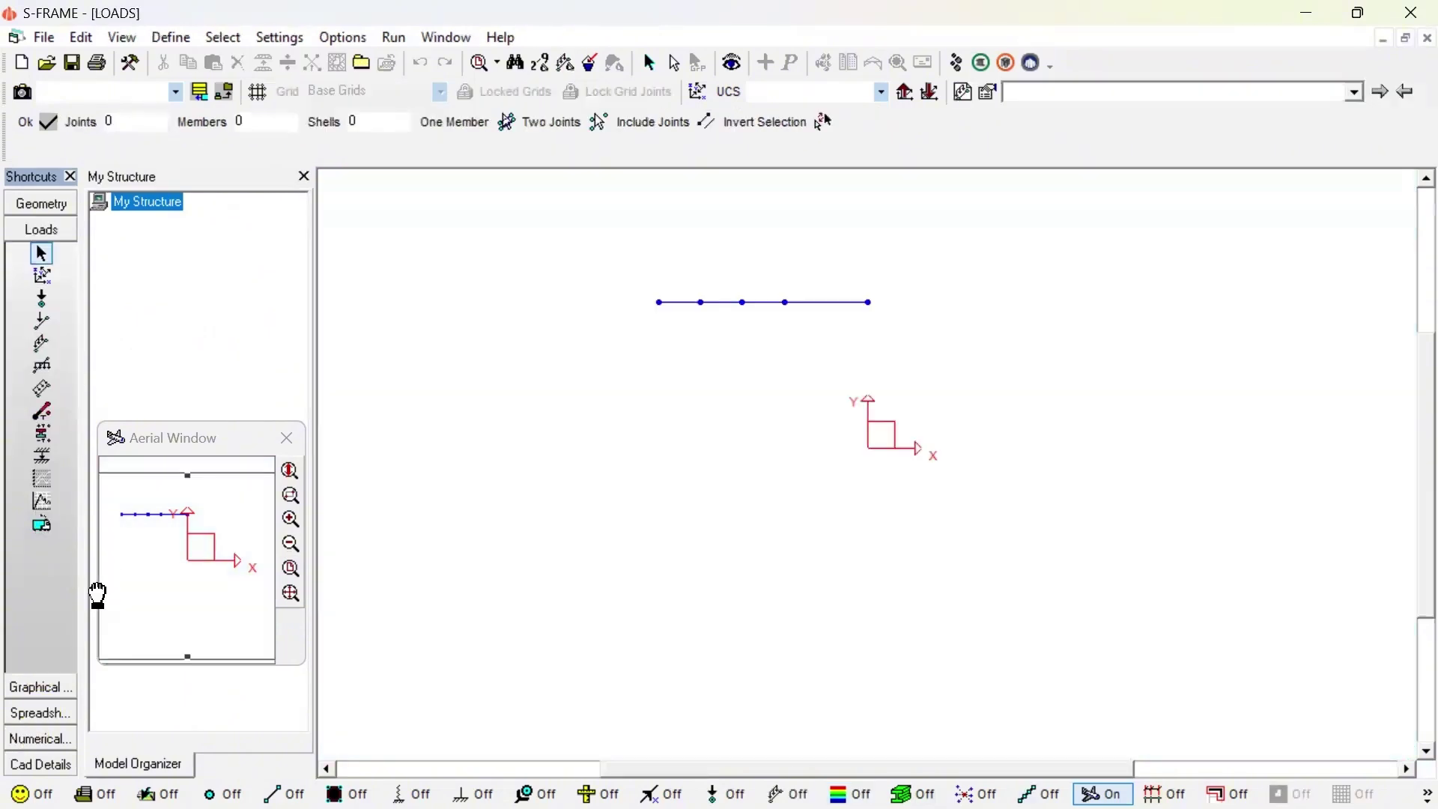
left_click(42, 299)
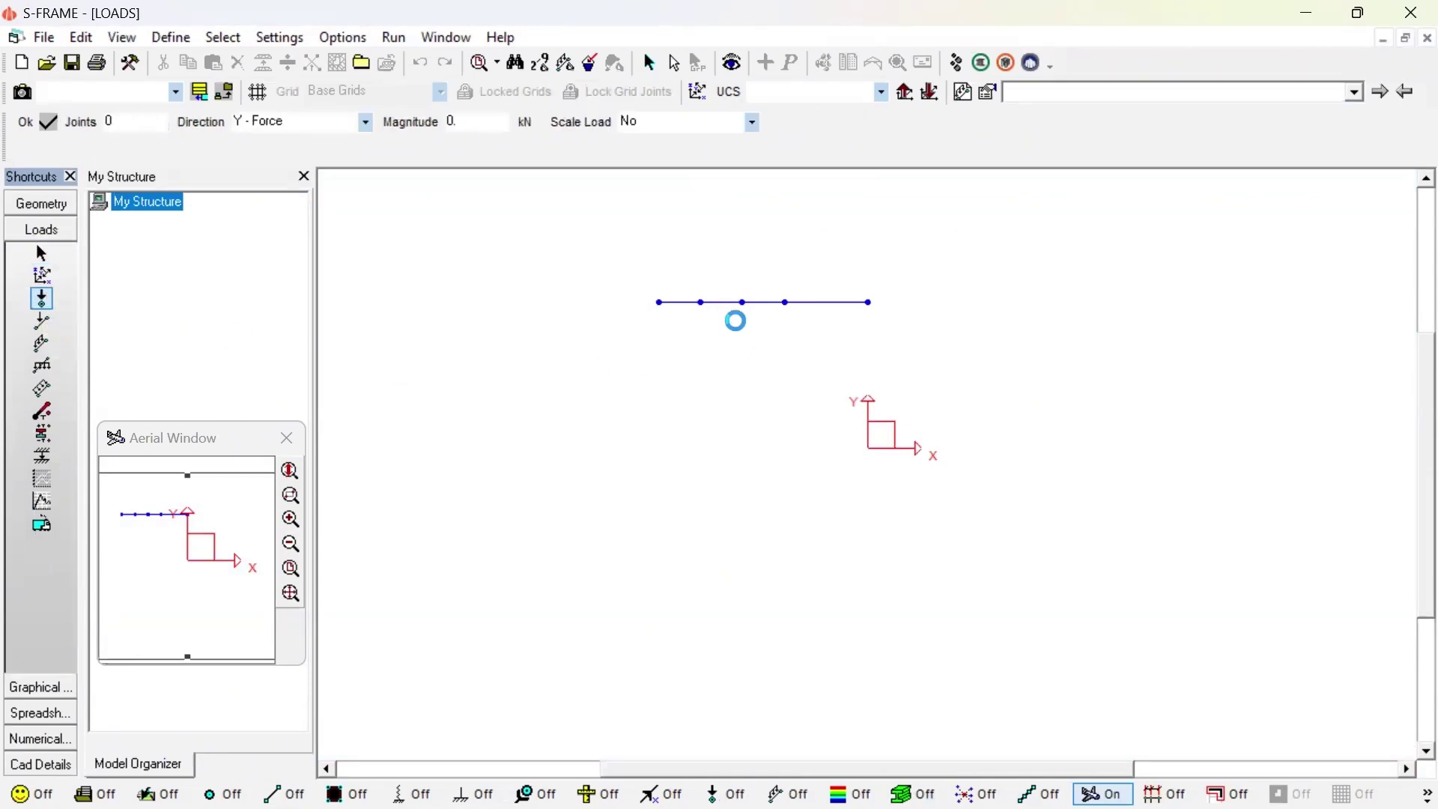
double_click(454, 123)
type("-10")
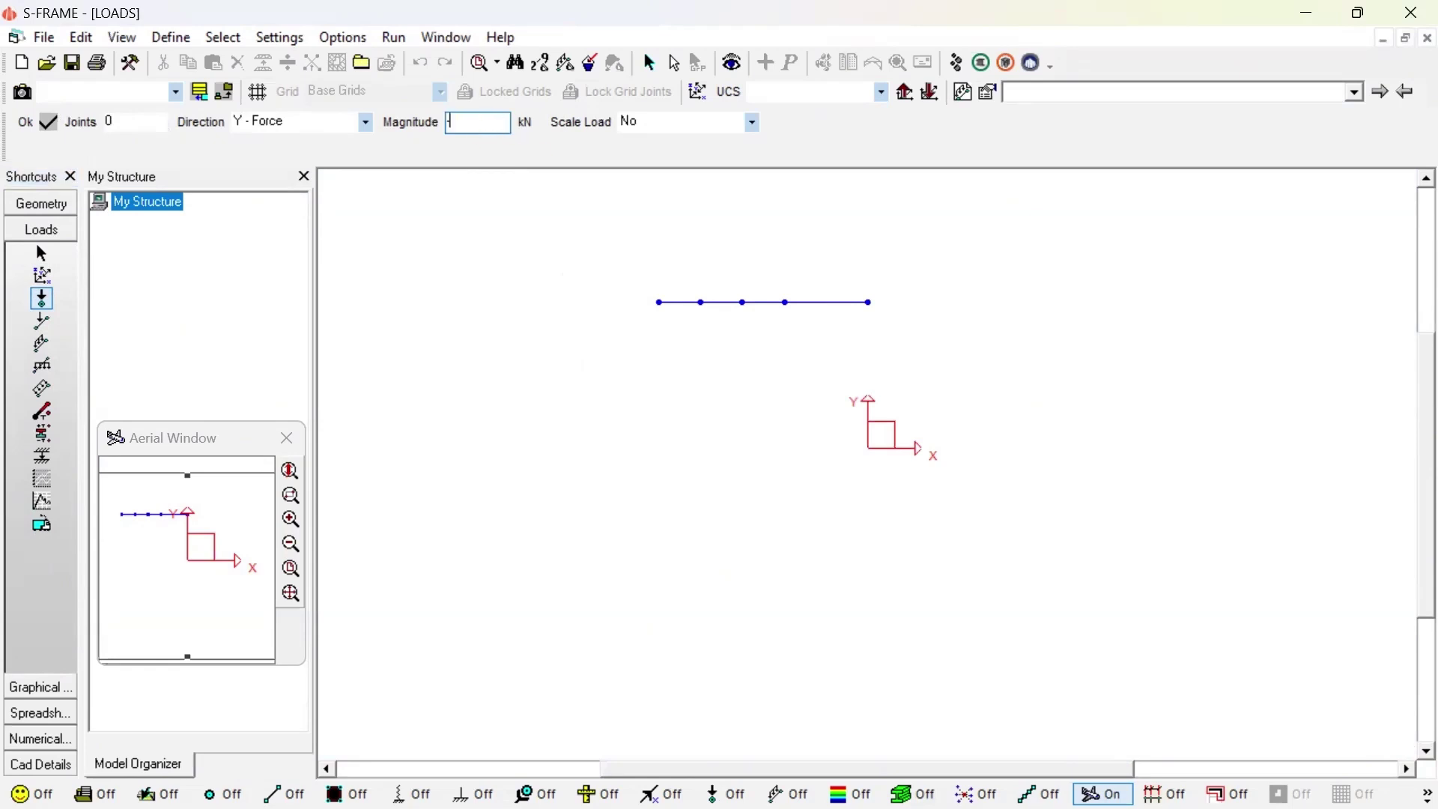
left_click(743, 301)
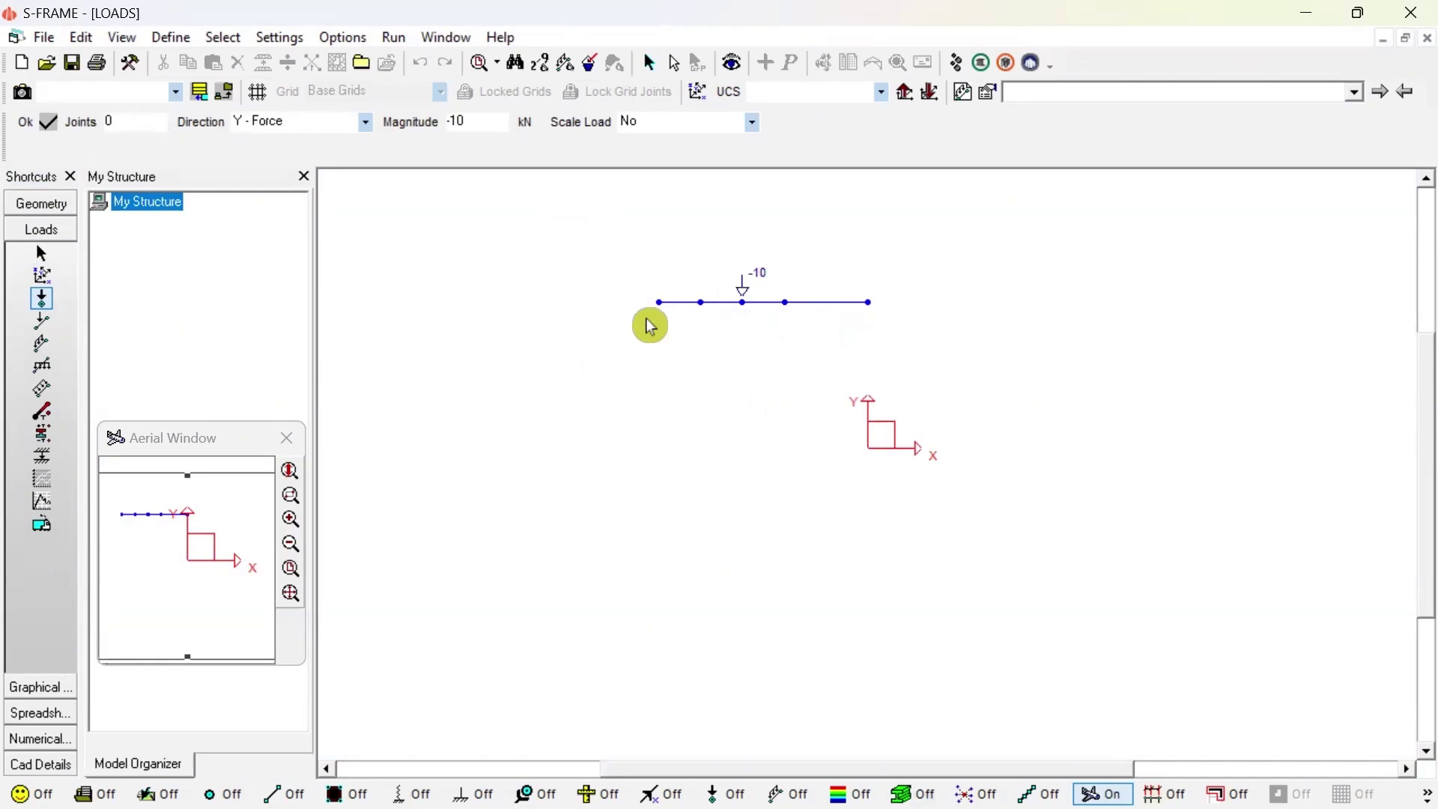
left_click(400, 42)
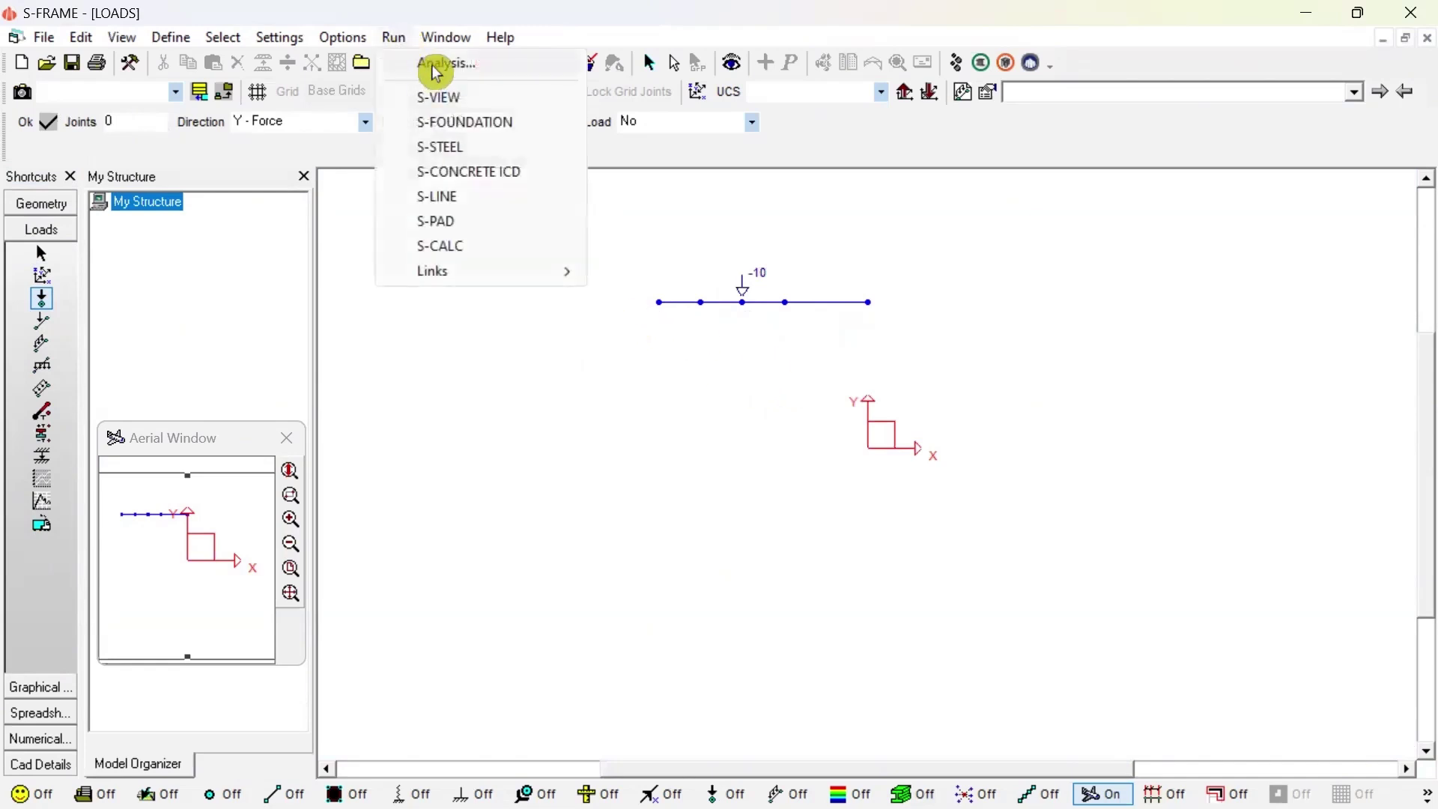
Run a linear static analysis, saving the model as beam4, and continue to the graphical results
left_click(436, 64)
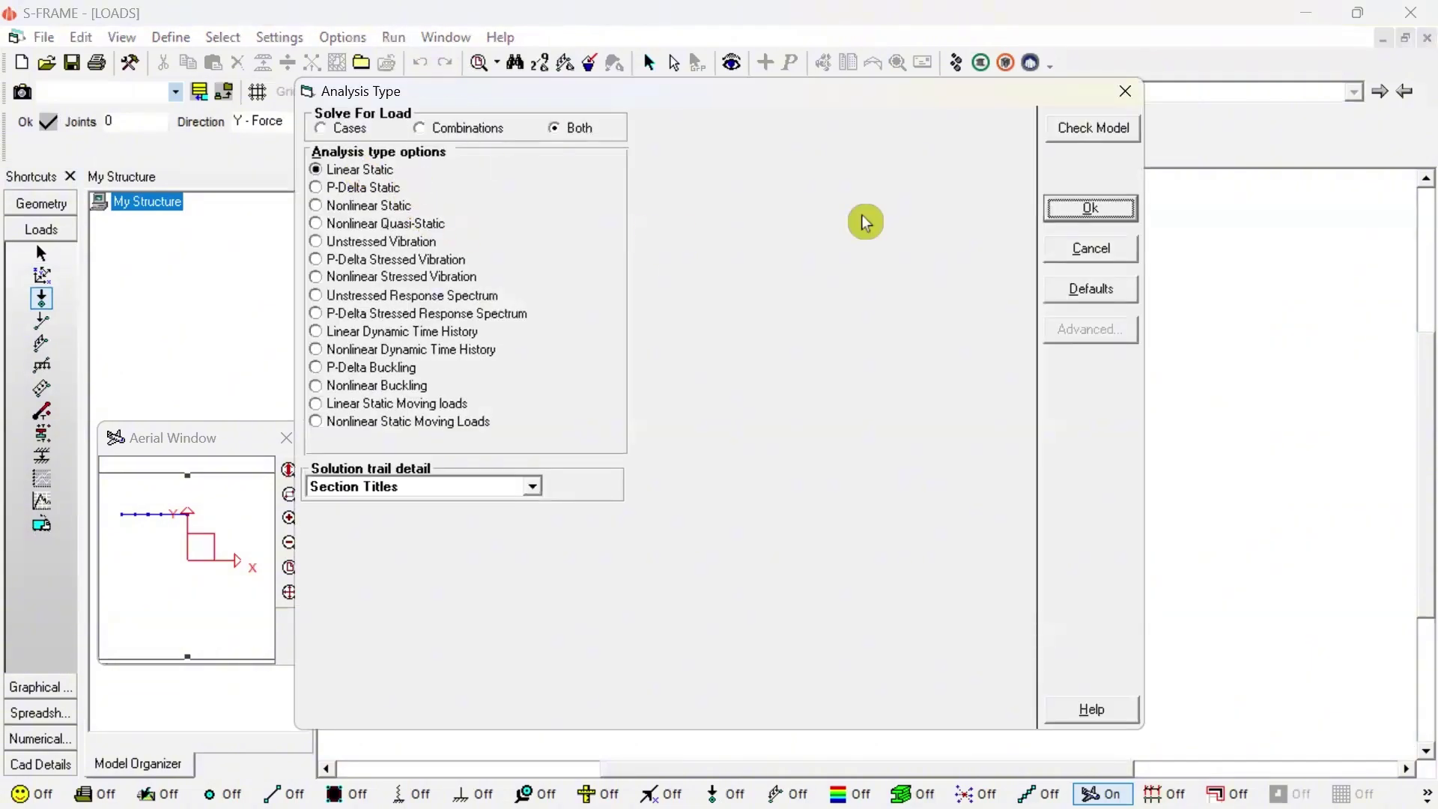
left_click(1116, 213)
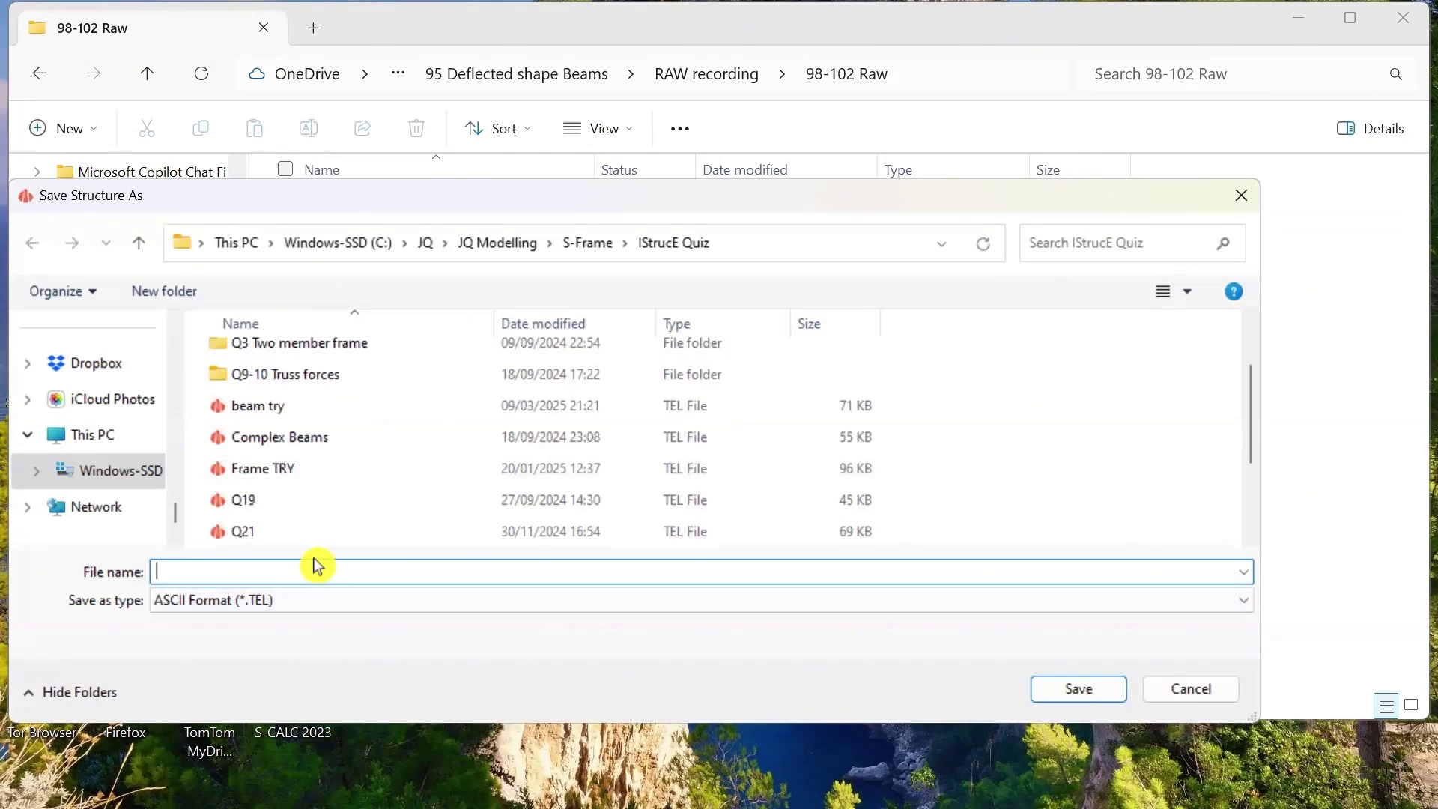
type("beam4")
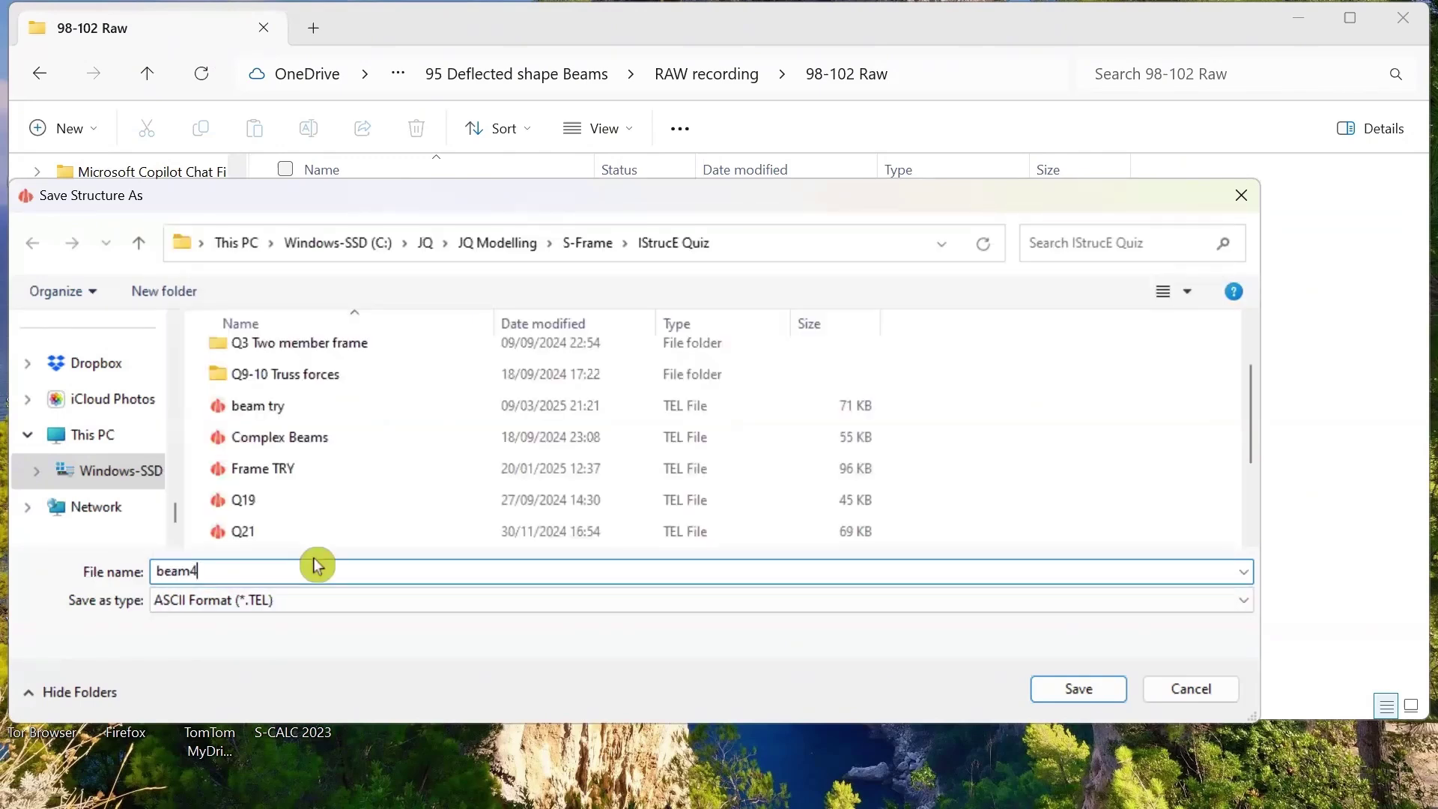
key("Return")
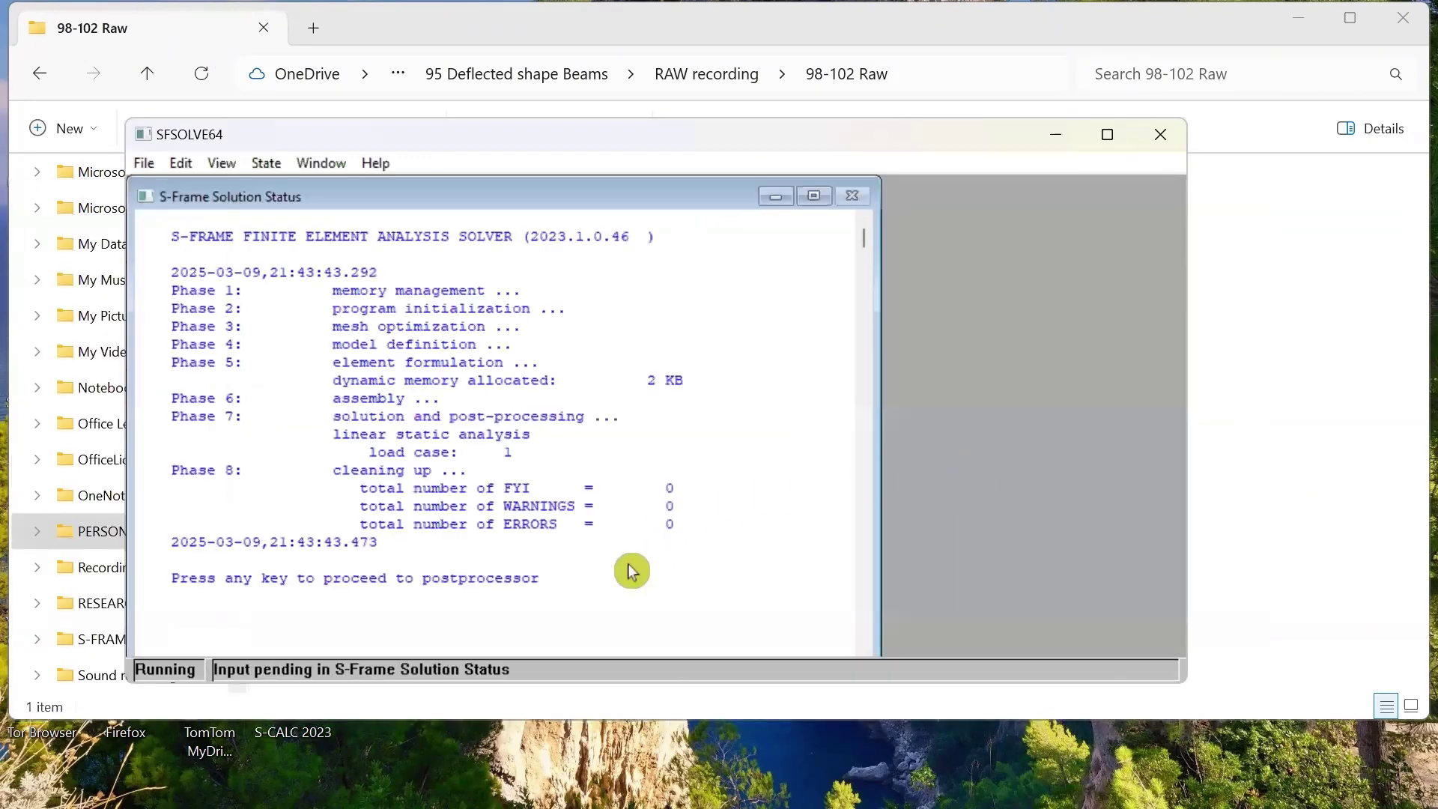
key("Return")
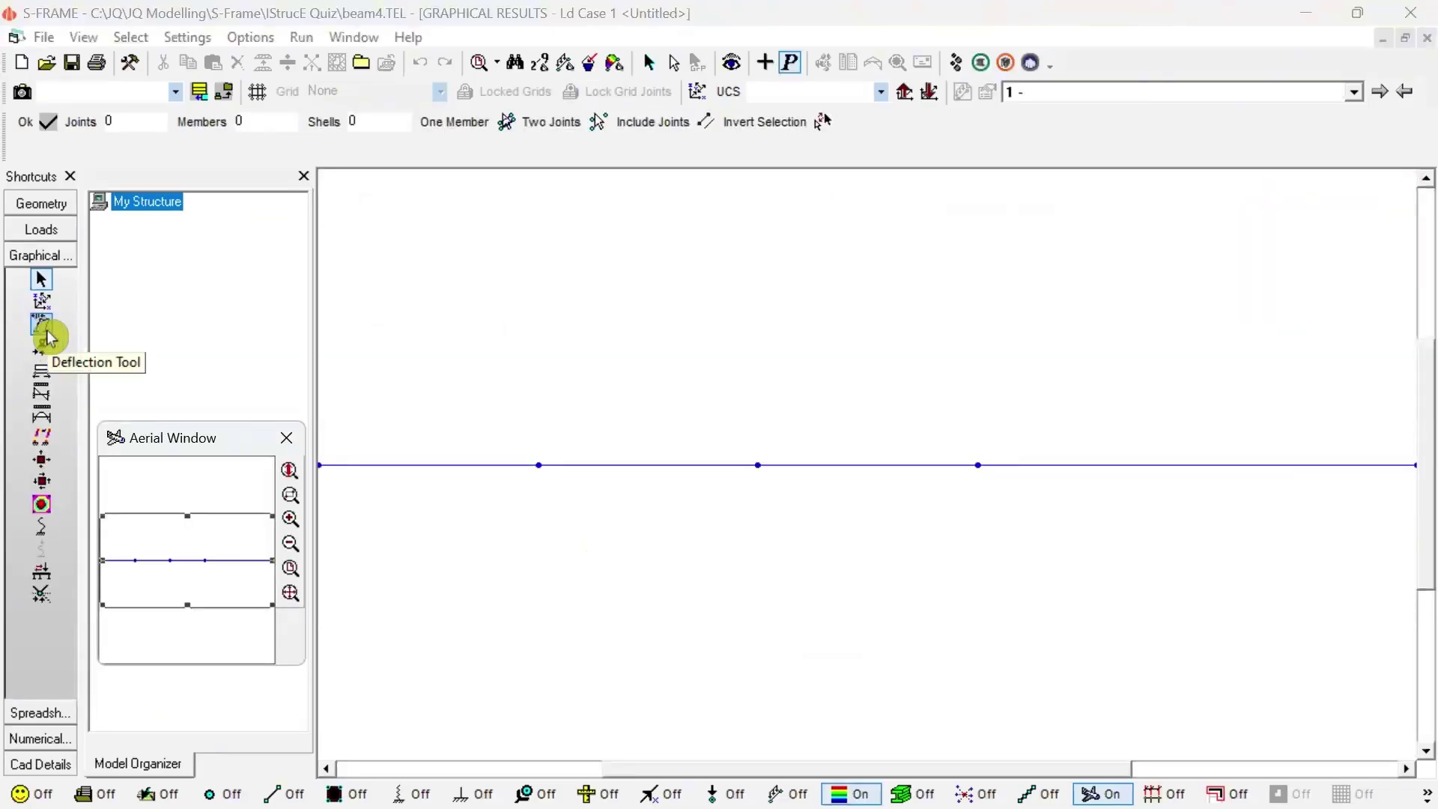
Display the beam's deflected shape with the Deflection Tool and confirm the diagram settings
left_click(45, 334)
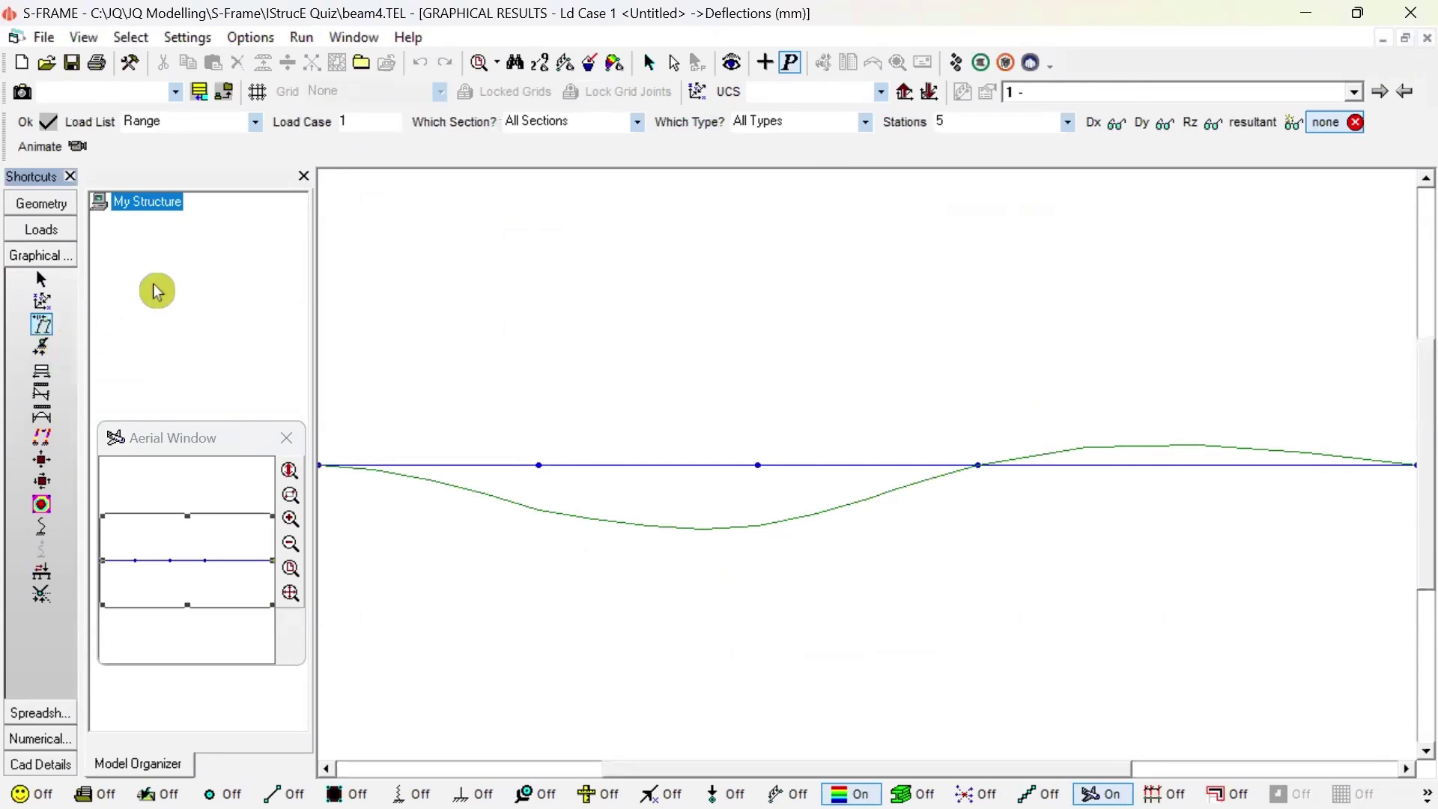
left_click(257, 45)
mouse_move(193, 43)
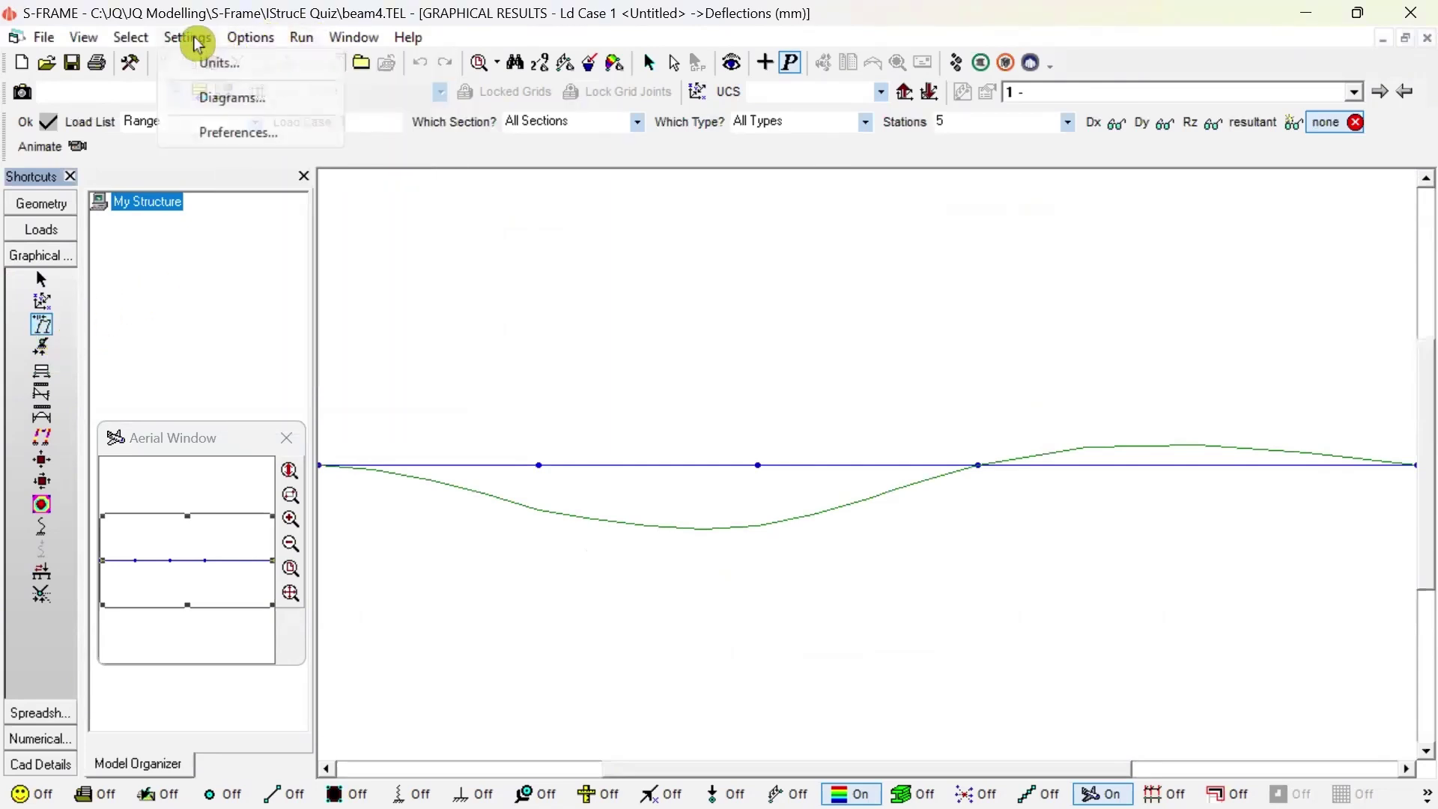
left_click(244, 100)
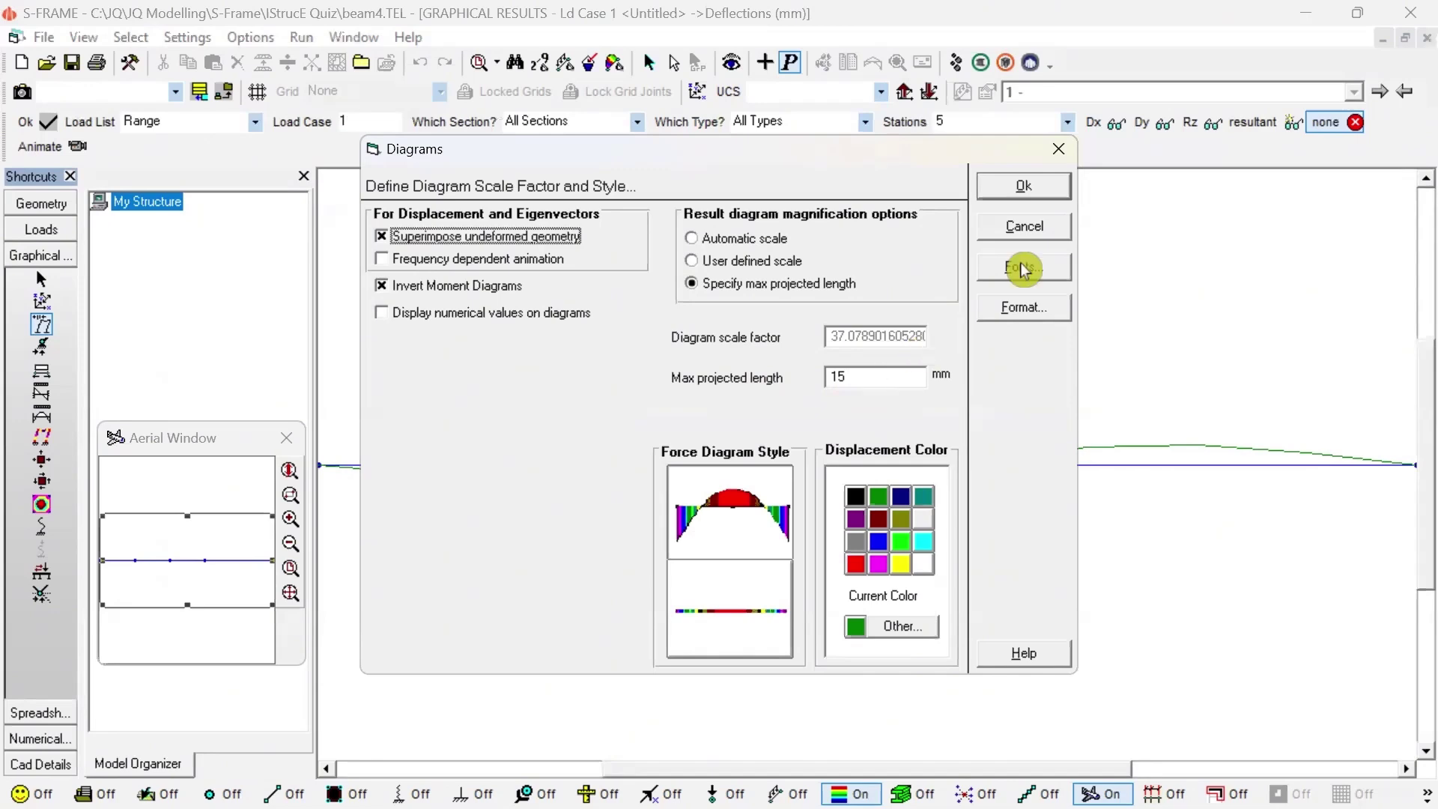
left_click(1041, 187)
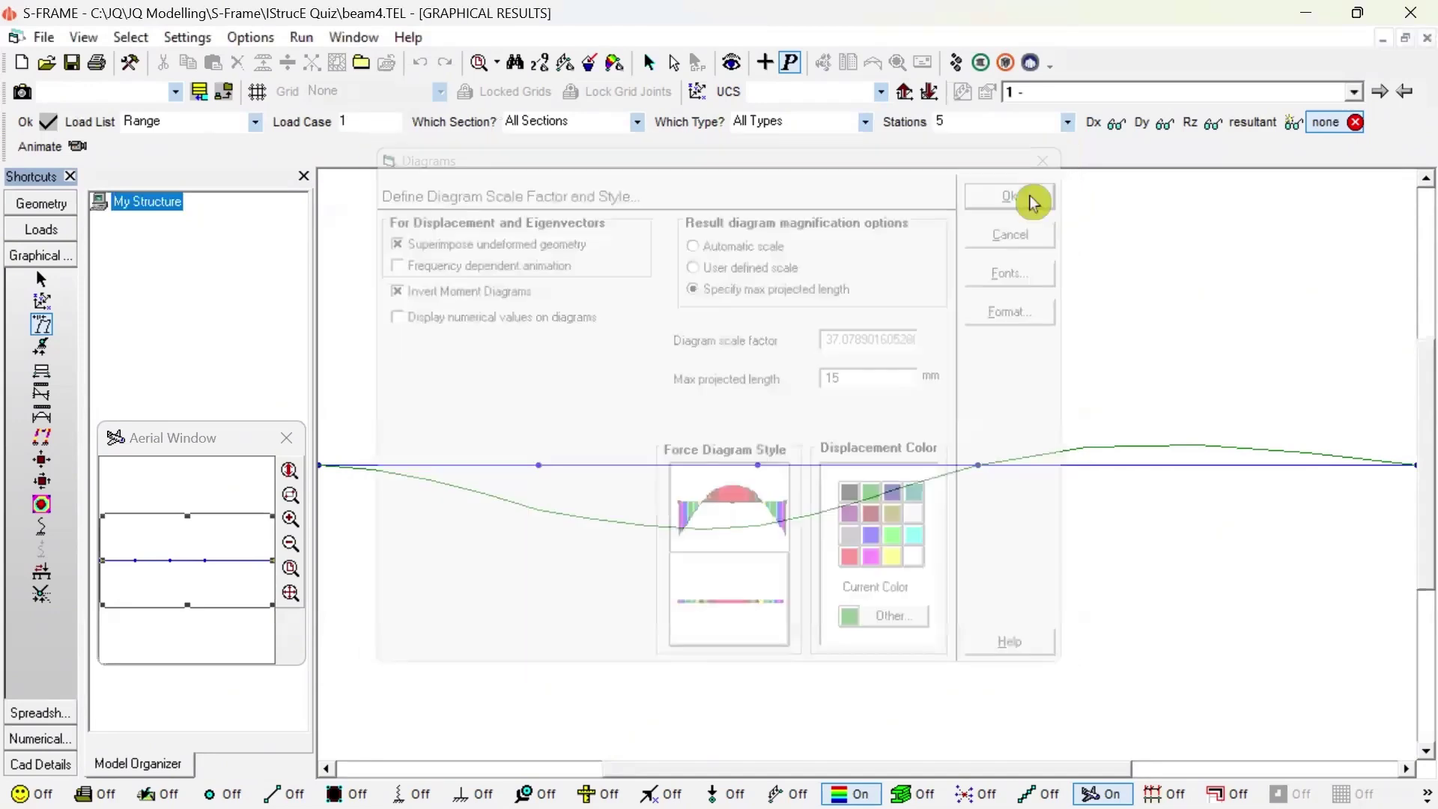
Set the deflection diagram's maximum projected length to 10 mm, then close S-FRAME
double_click(850, 546)
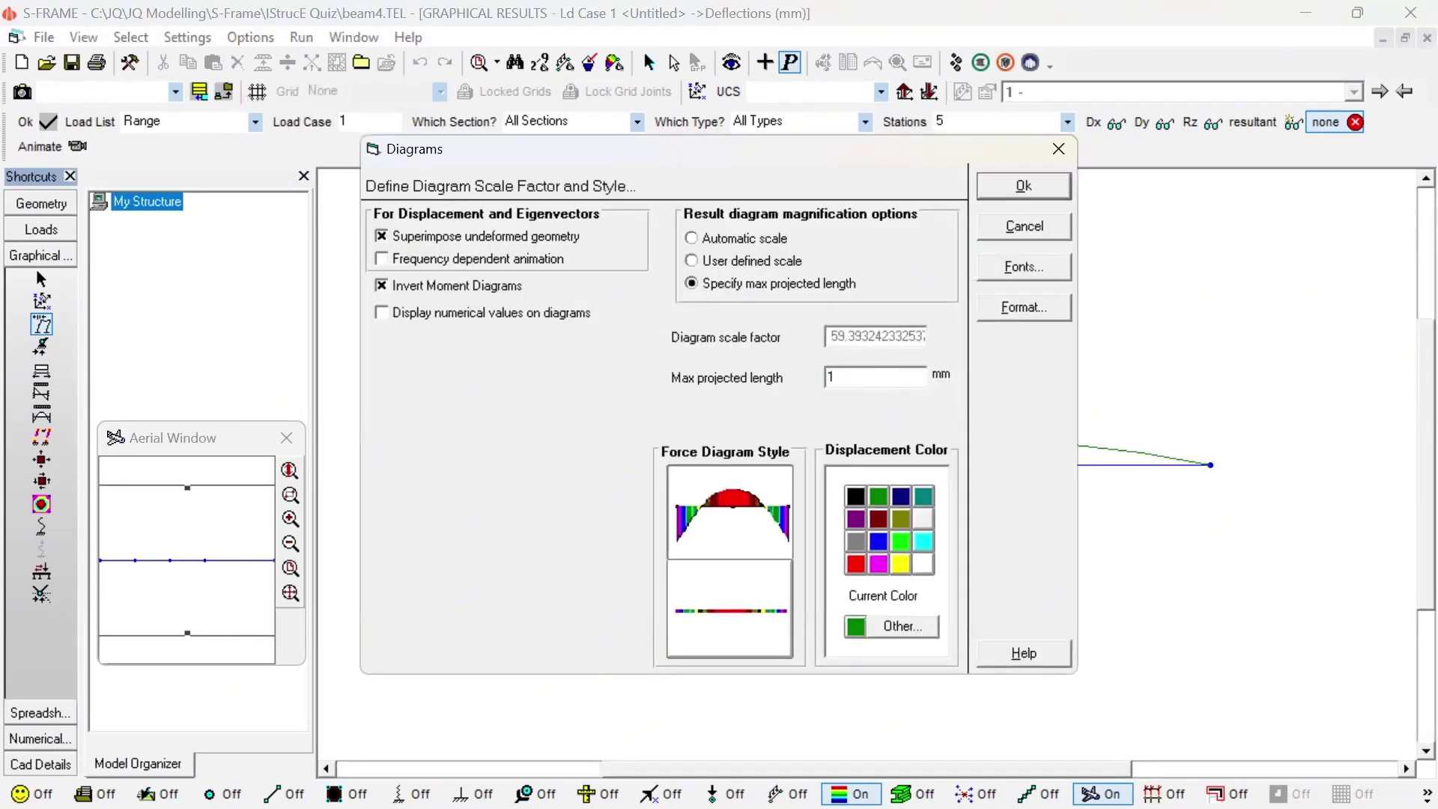
type("10")
key("Return")
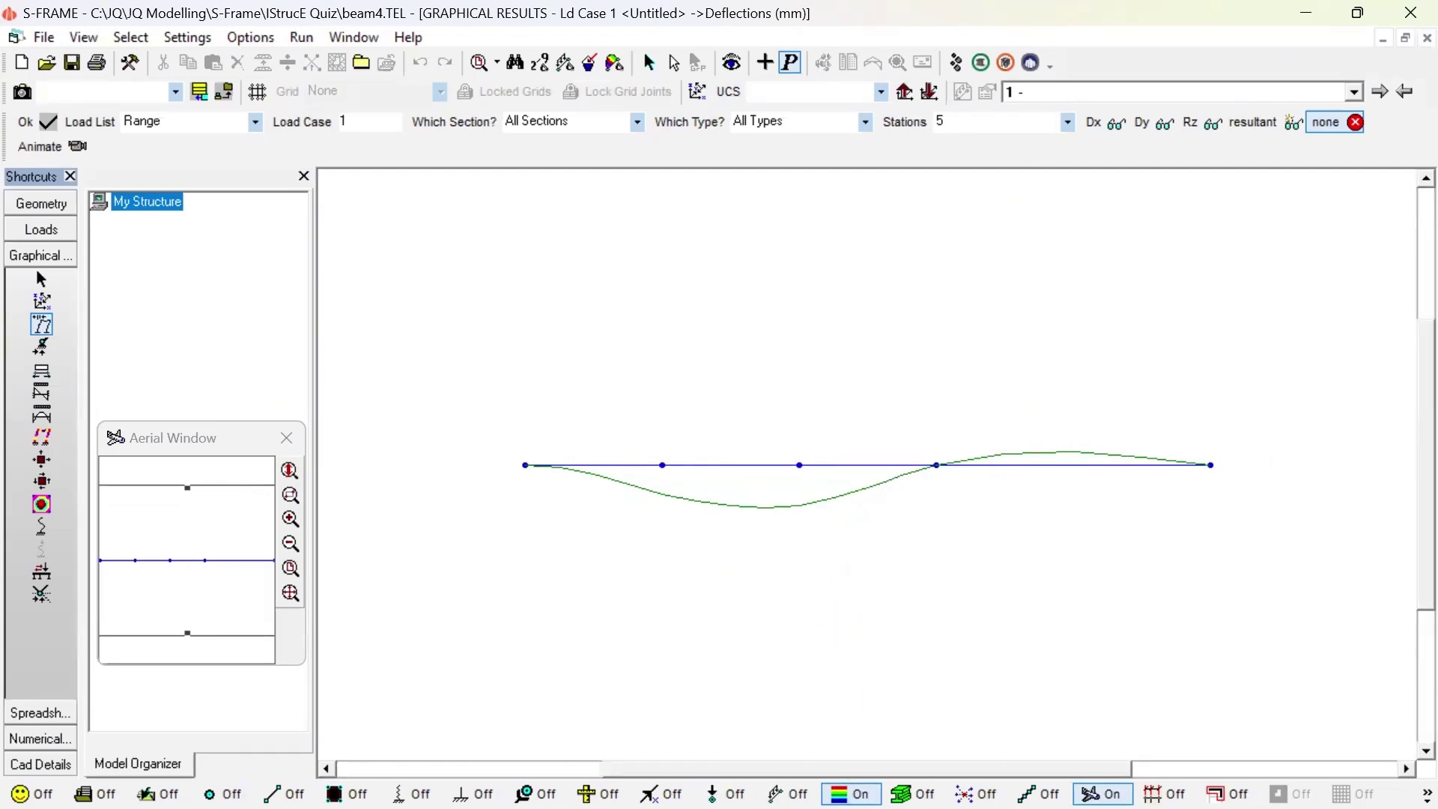
left_click(1412, 13)
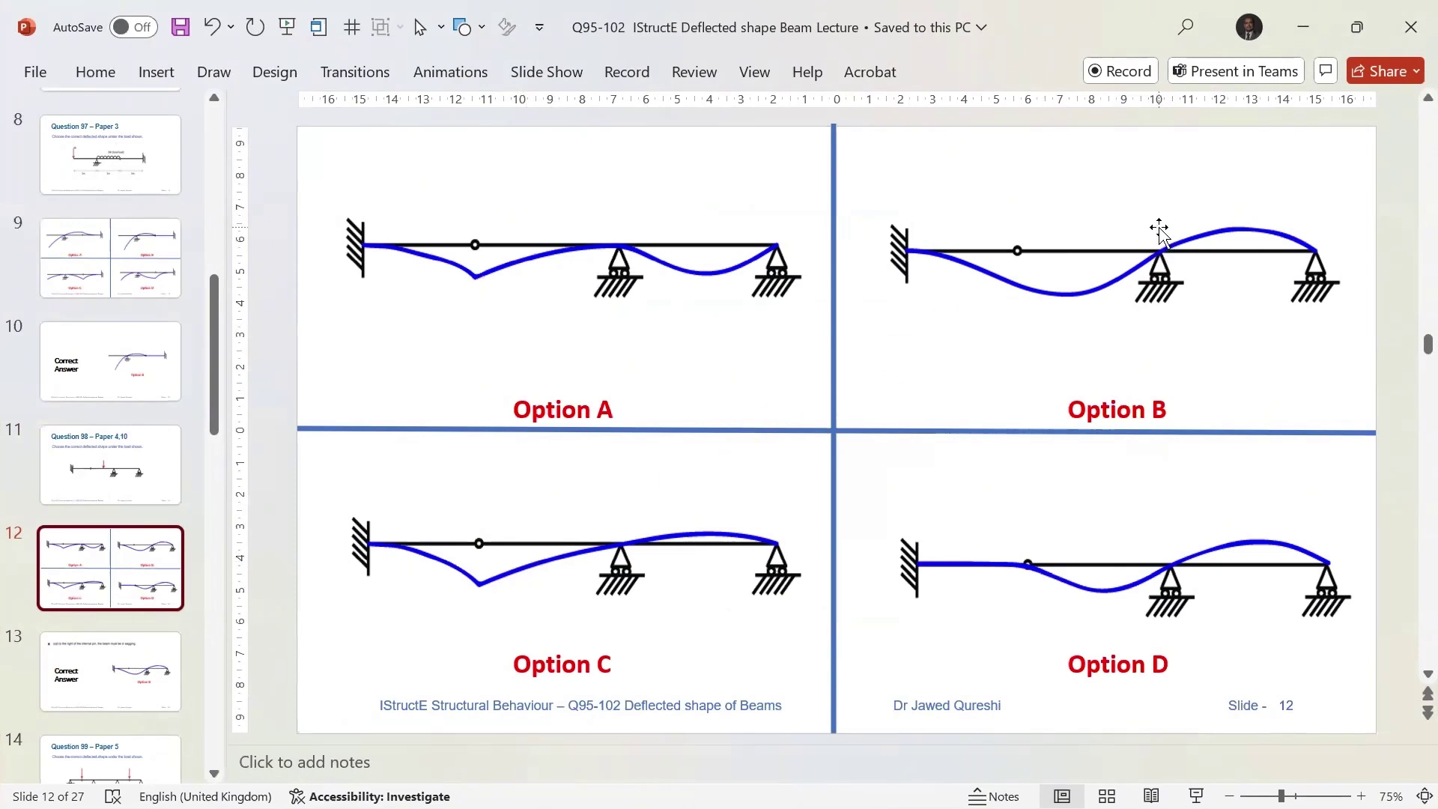
Advance from the Question 98 slide to the Option B answer slide and underline the internal pin and sagging phrases
left_click(128, 487)
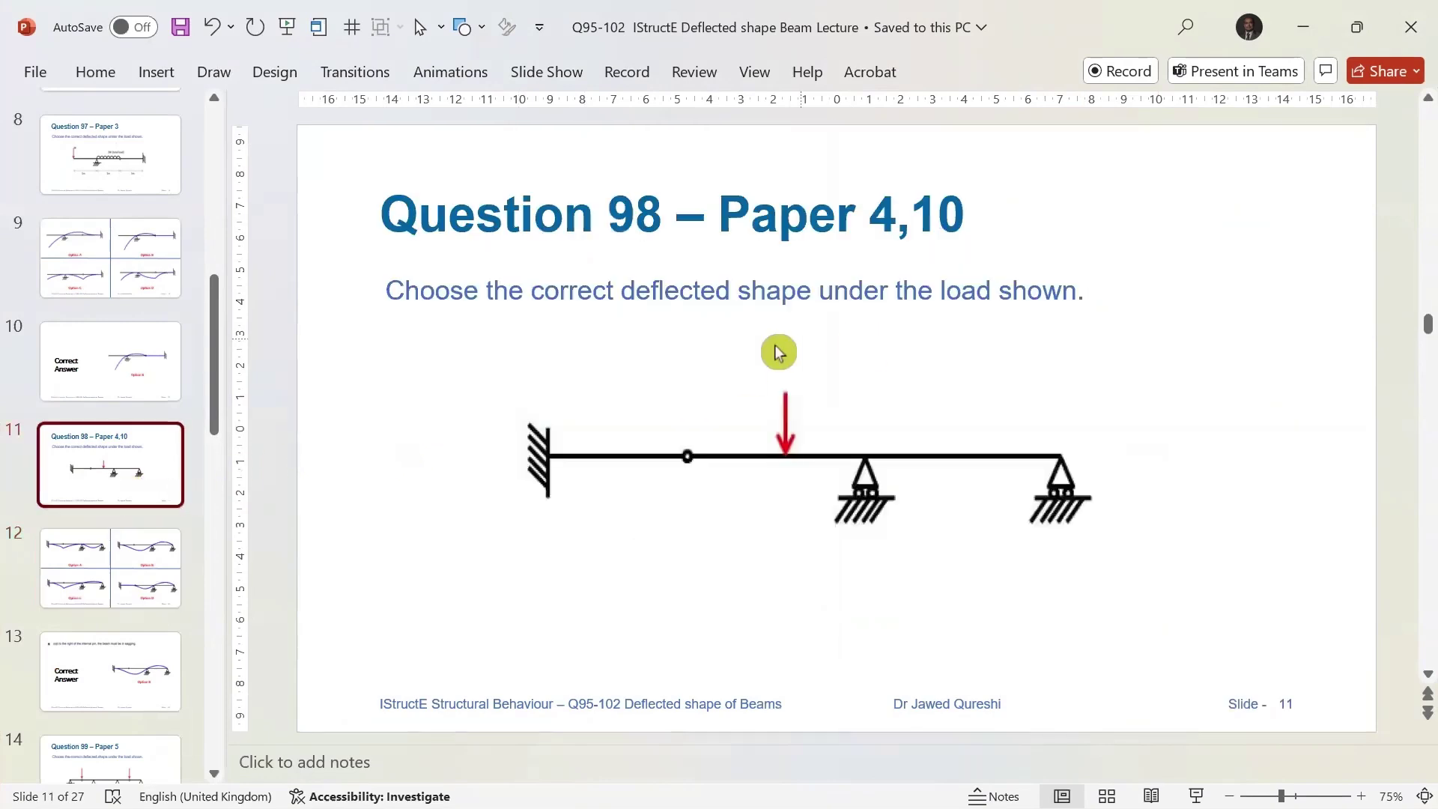
scroll(1107, 198, "down", 1)
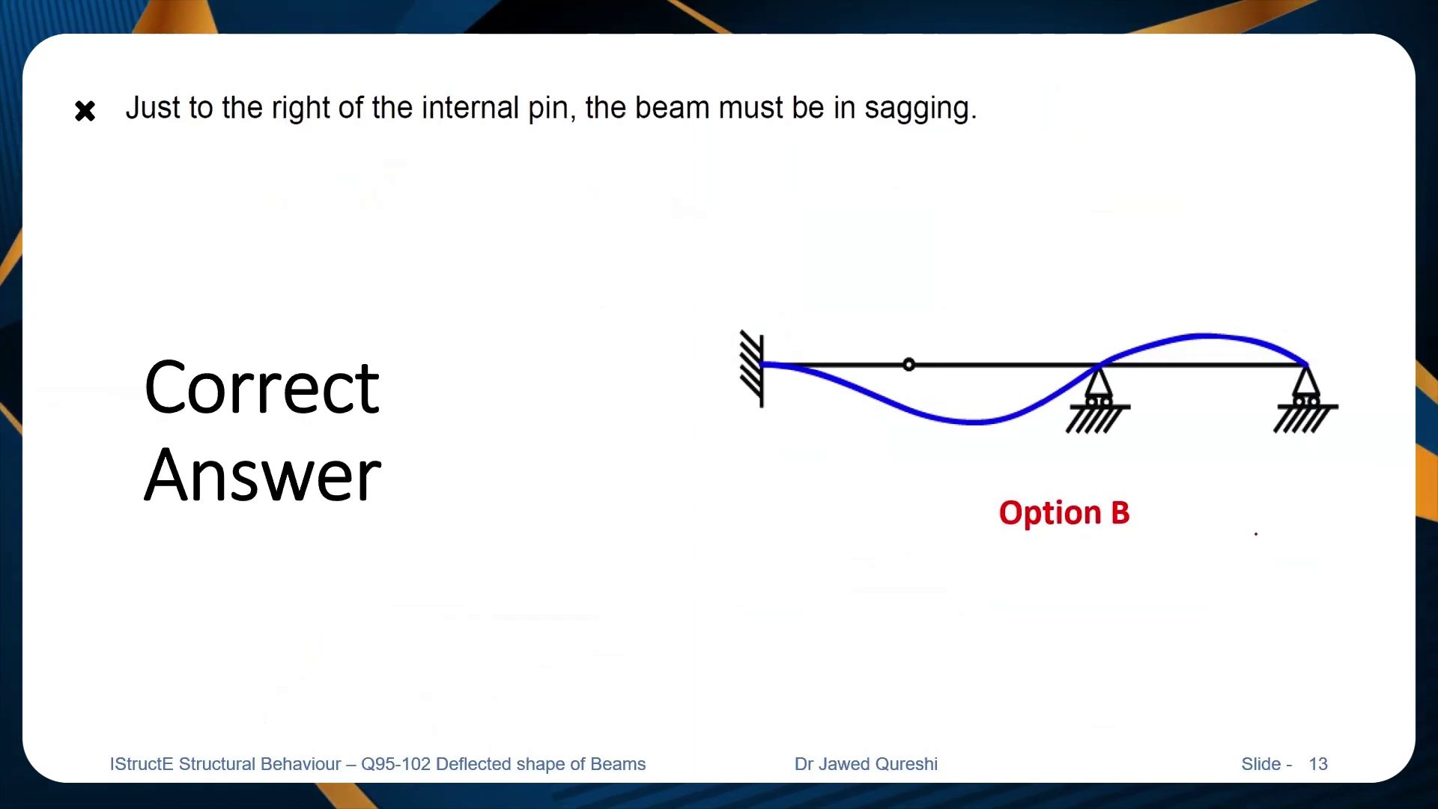
left_click_drag(383, 135, 946, 132)
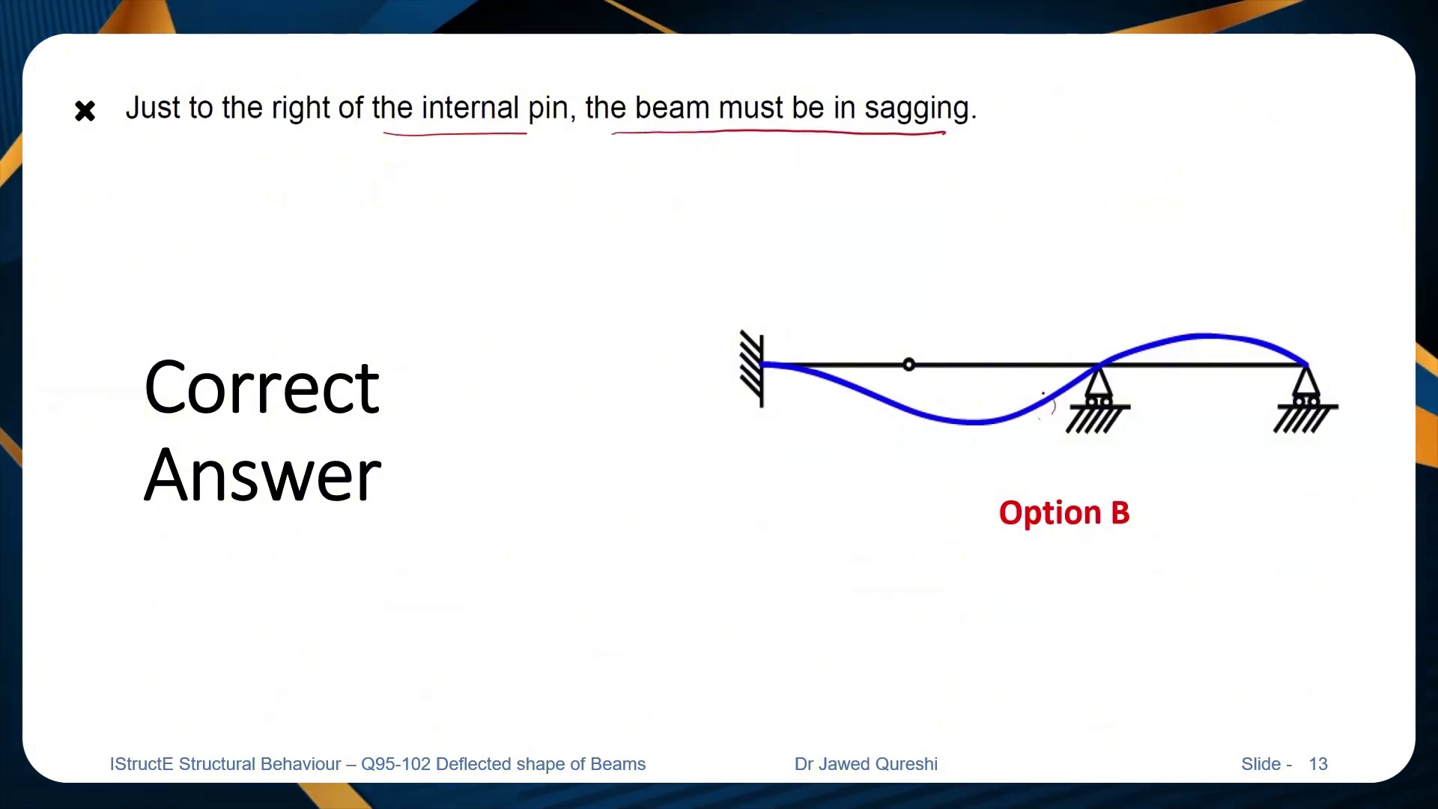